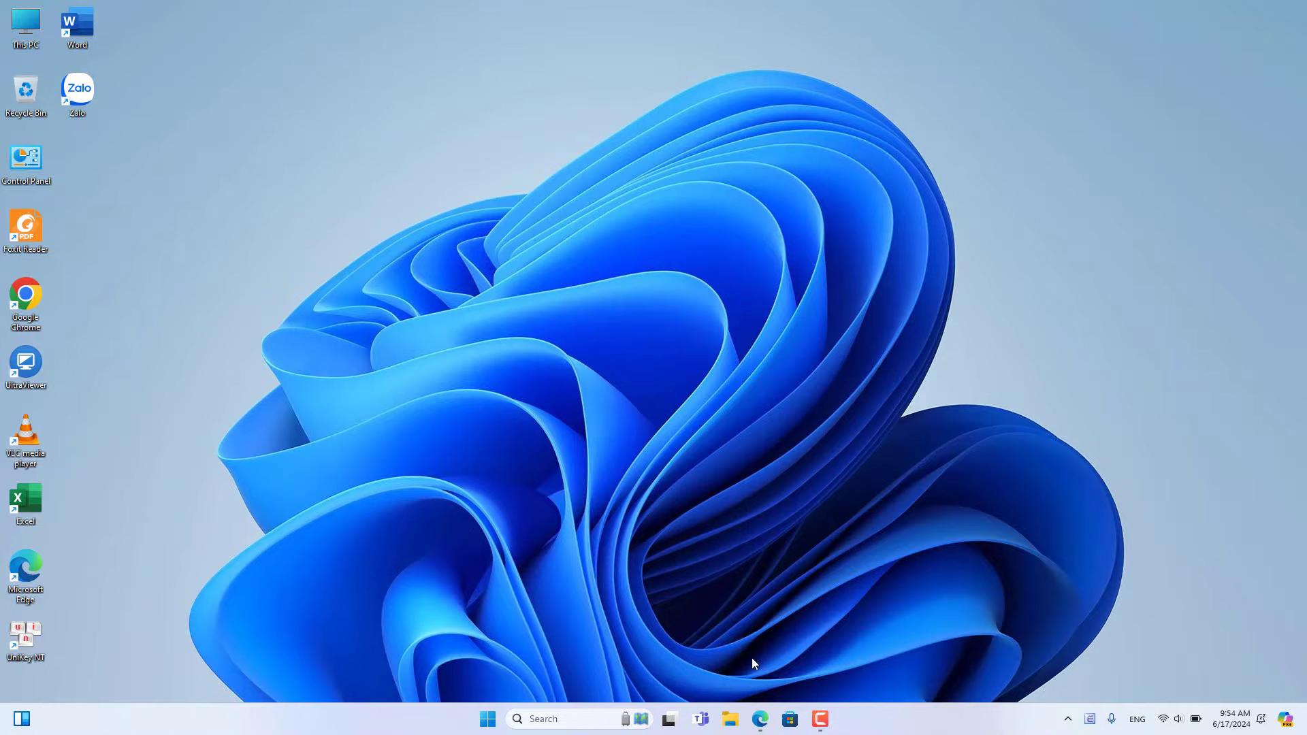
Switch to Edge to view the Google results for 'gnirehtet'
click(757, 716)
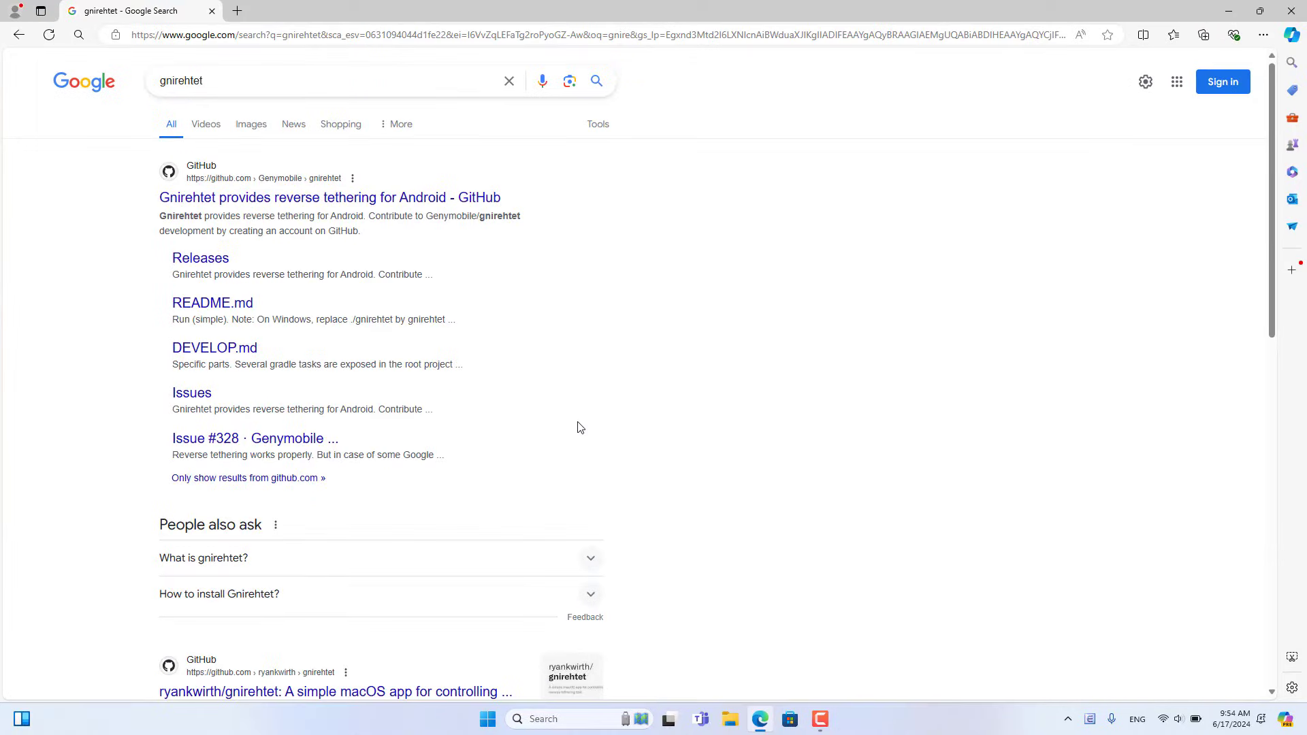
Open the Genymobile/gnirehtet repository and download gnirehtet-rust-win64-v2.5.1.zip from its README
click(363, 206)
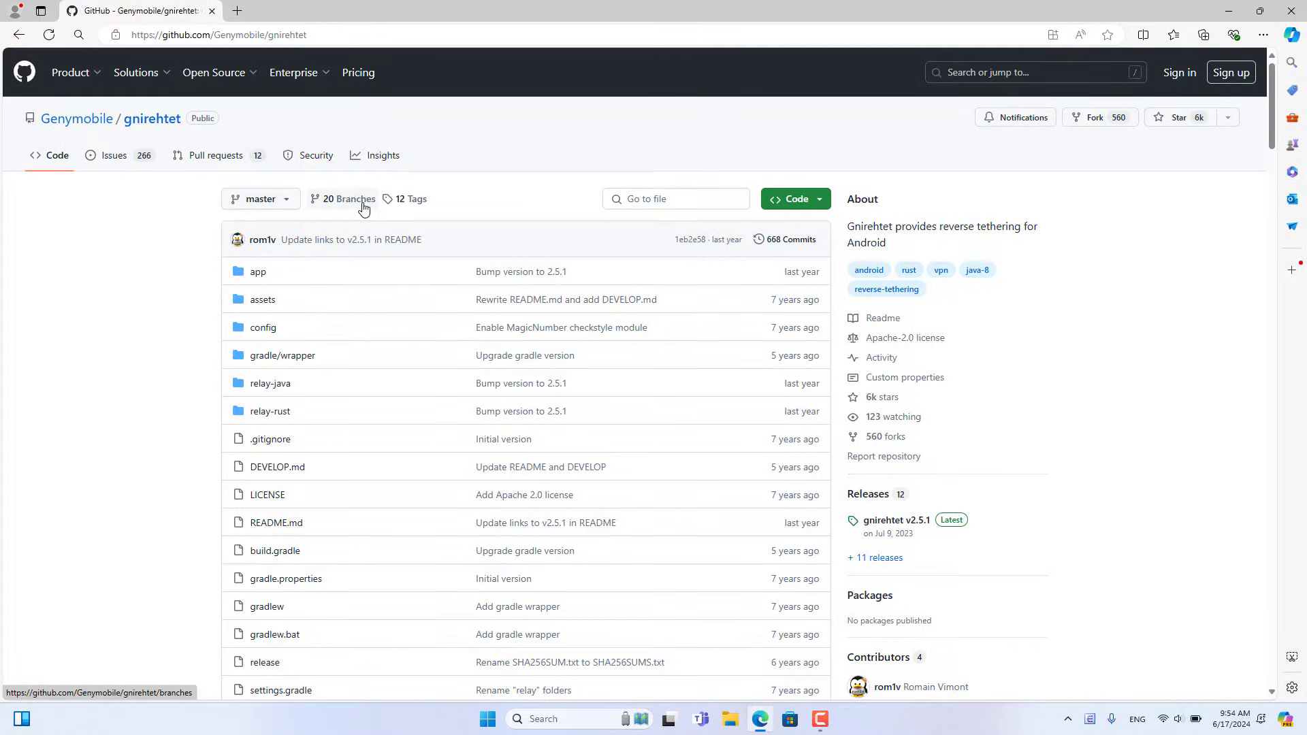
scroll(436, 258, down, 8)
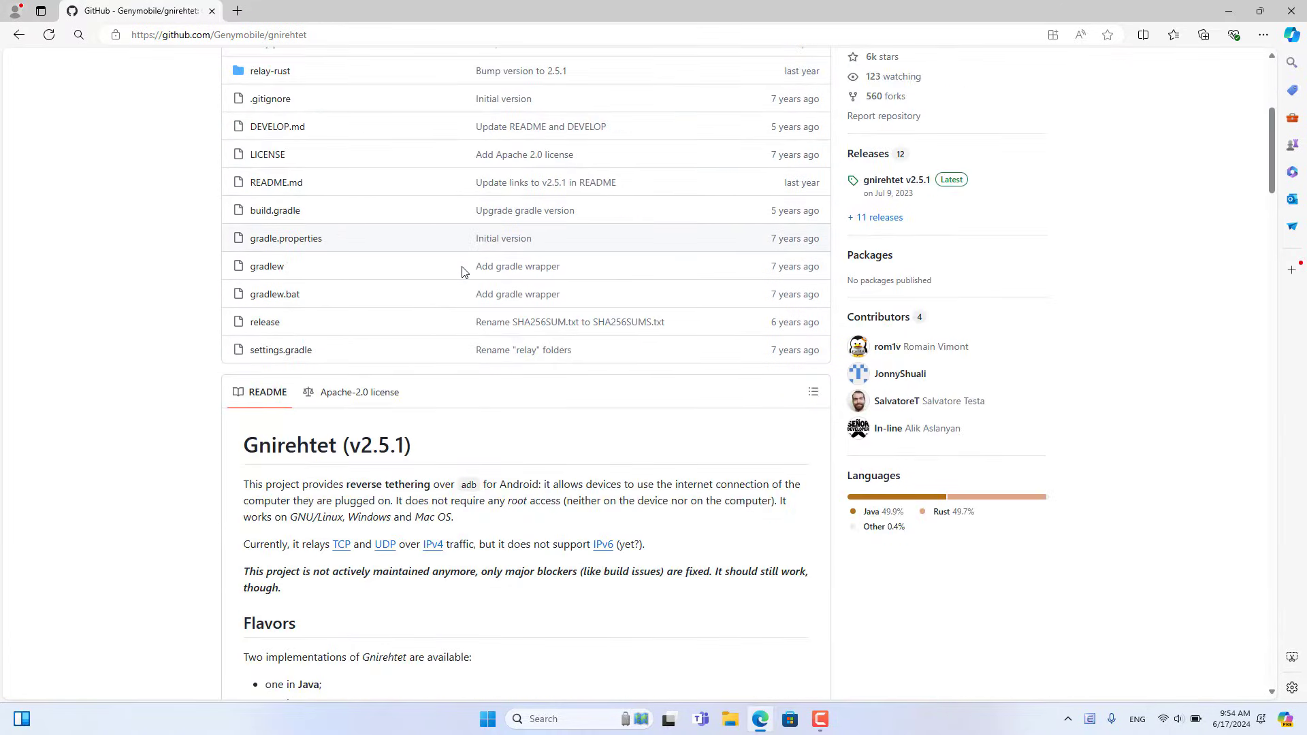
scroll(462, 272, down, 1)
double_click(294, 177)
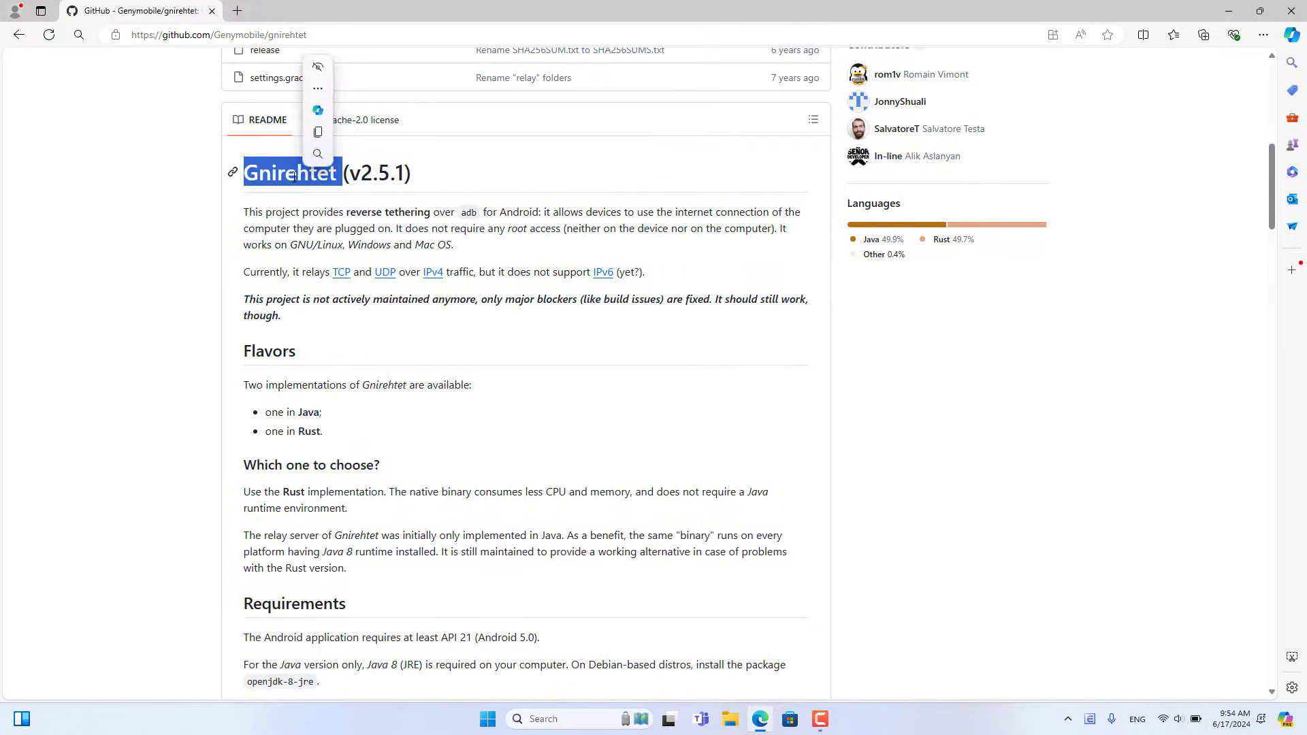
scroll(599, 422, down, 6)
scroll(602, 417, down, 6)
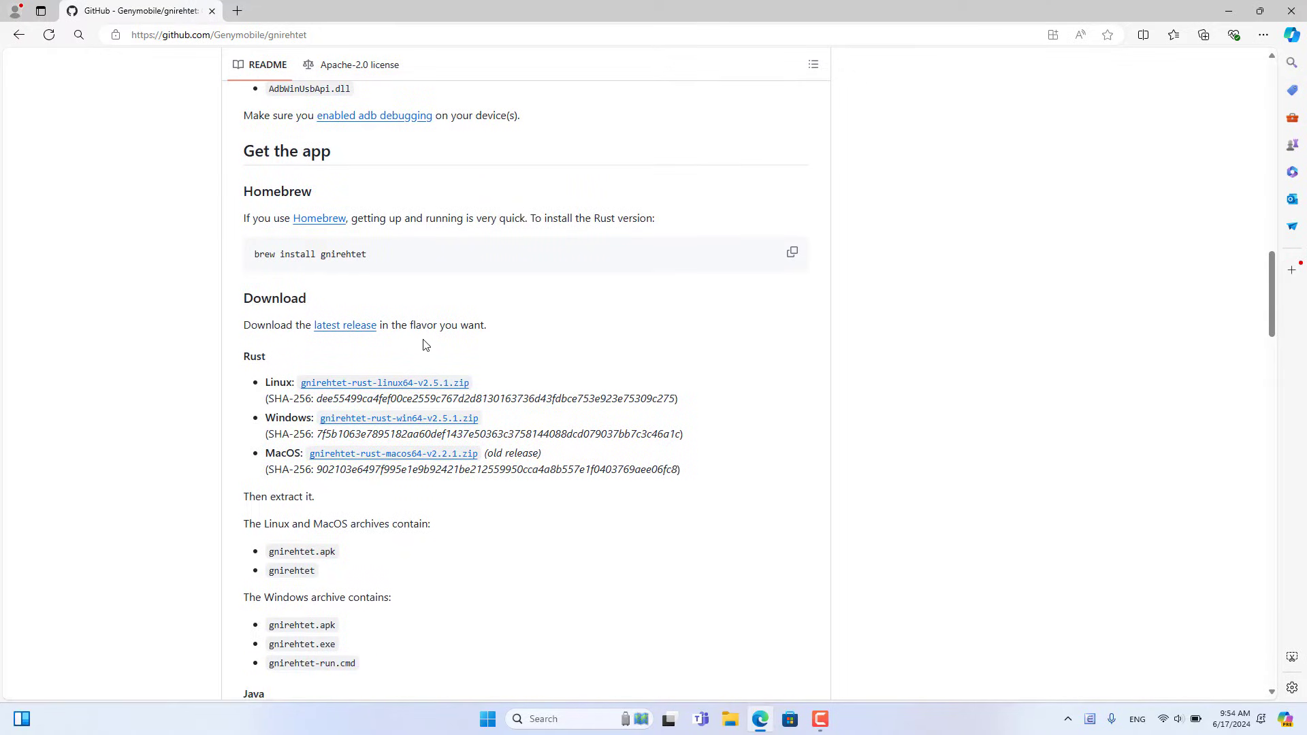
scroll(373, 418, down, 1)
double_click(292, 355)
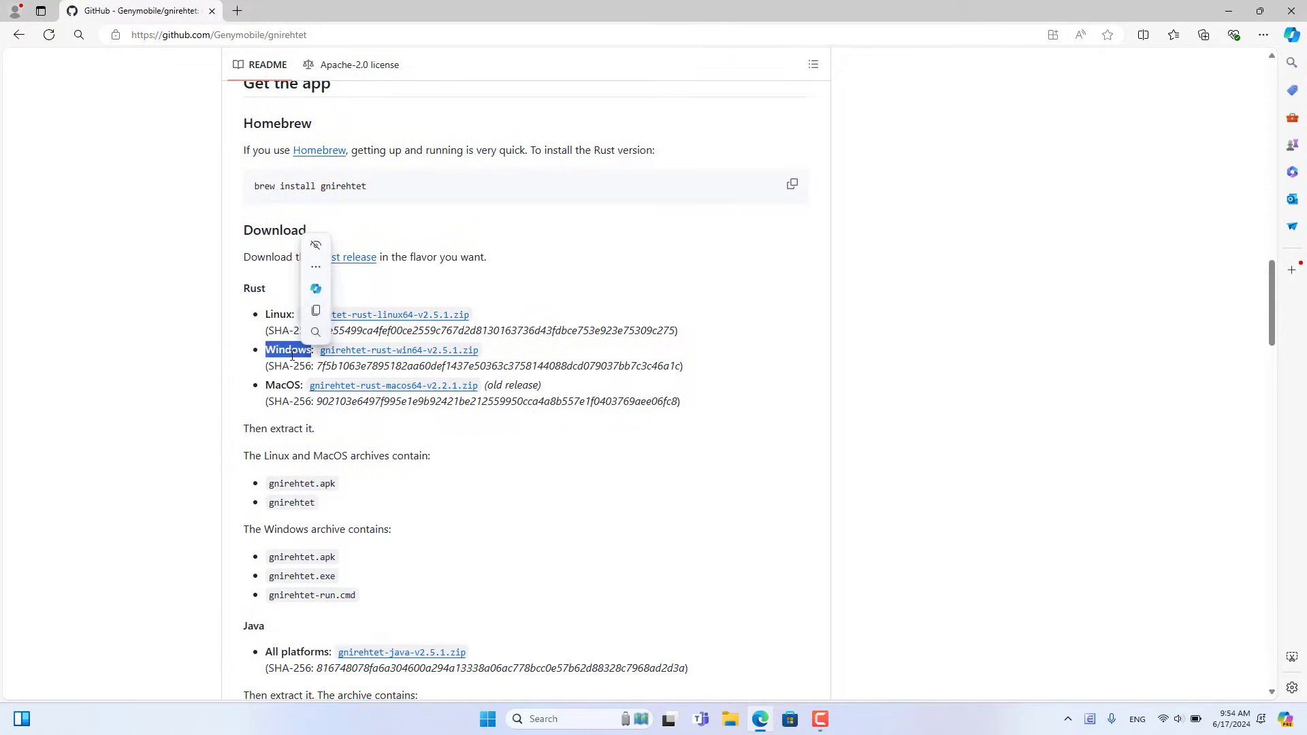
click(606, 281)
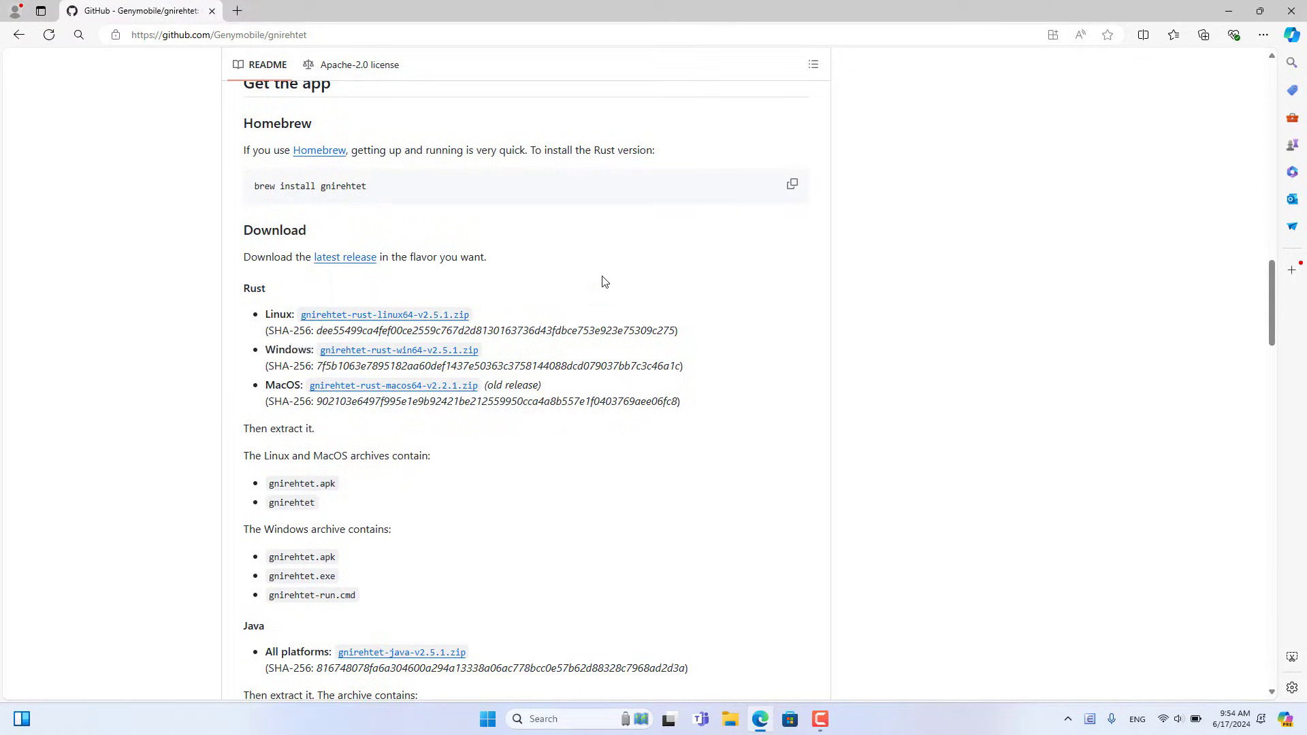
click(411, 350)
Download the Windows platform-tools archive linked in the adb requirements section
scroll(411, 353, up, 3)
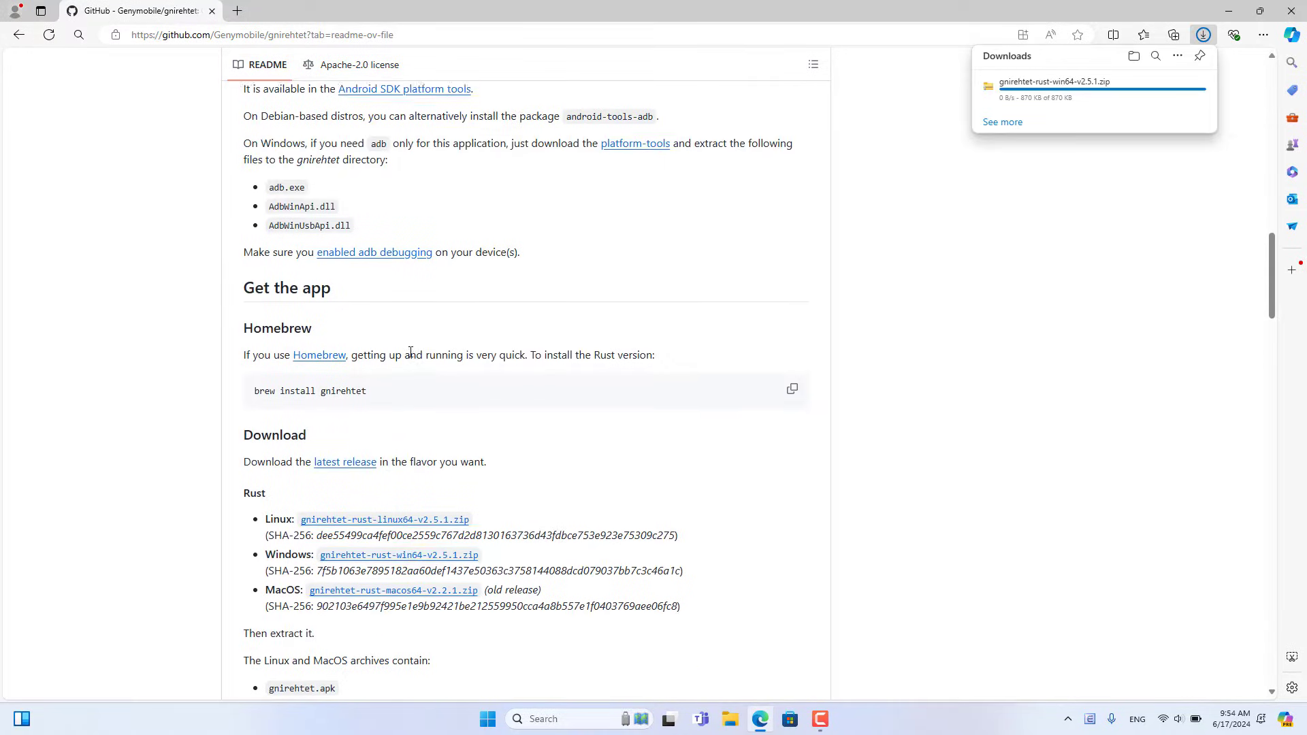
scroll(411, 353, up, 2)
double_click(249, 171)
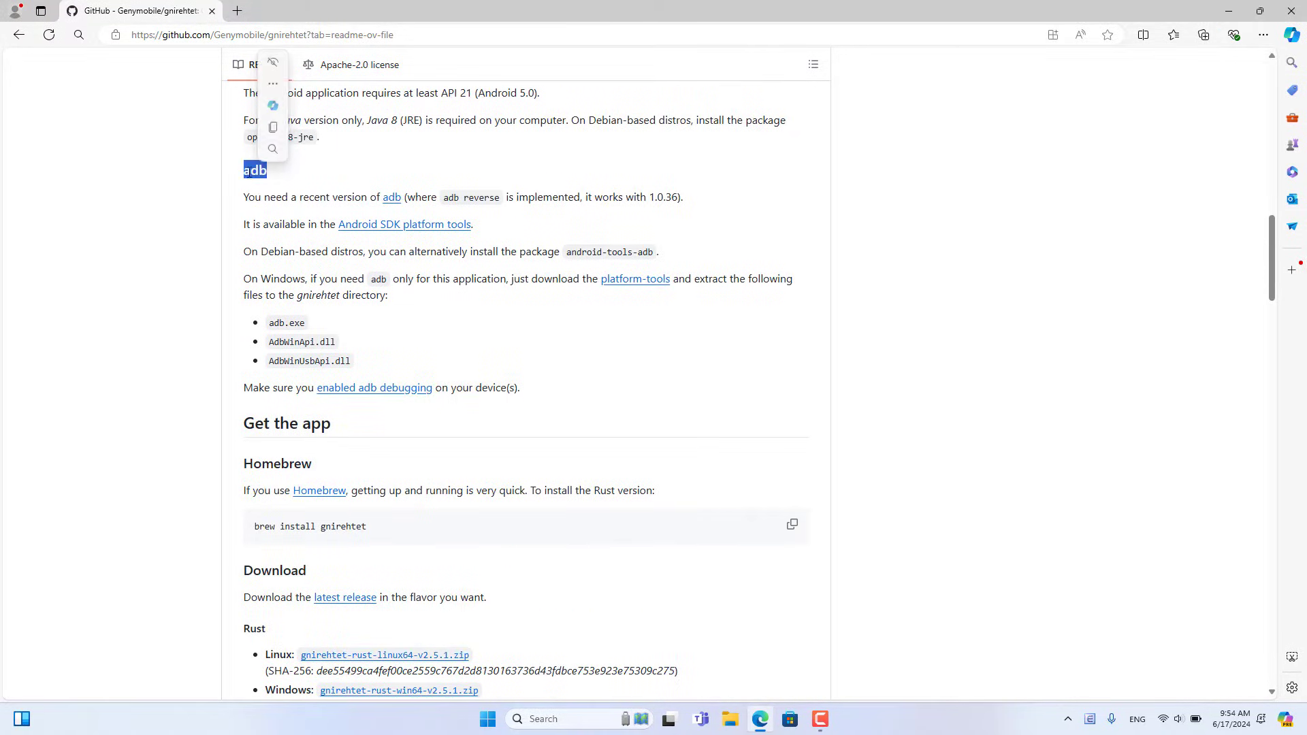
click(605, 322)
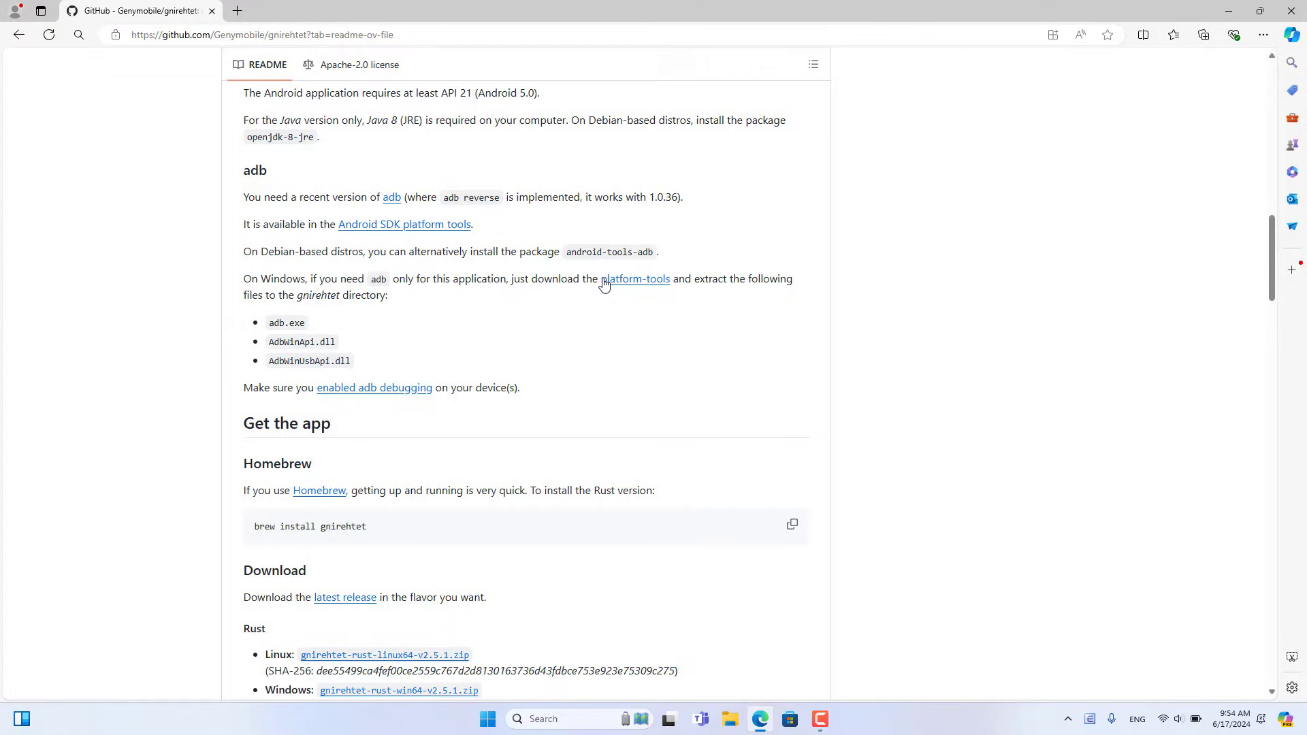
click(640, 286)
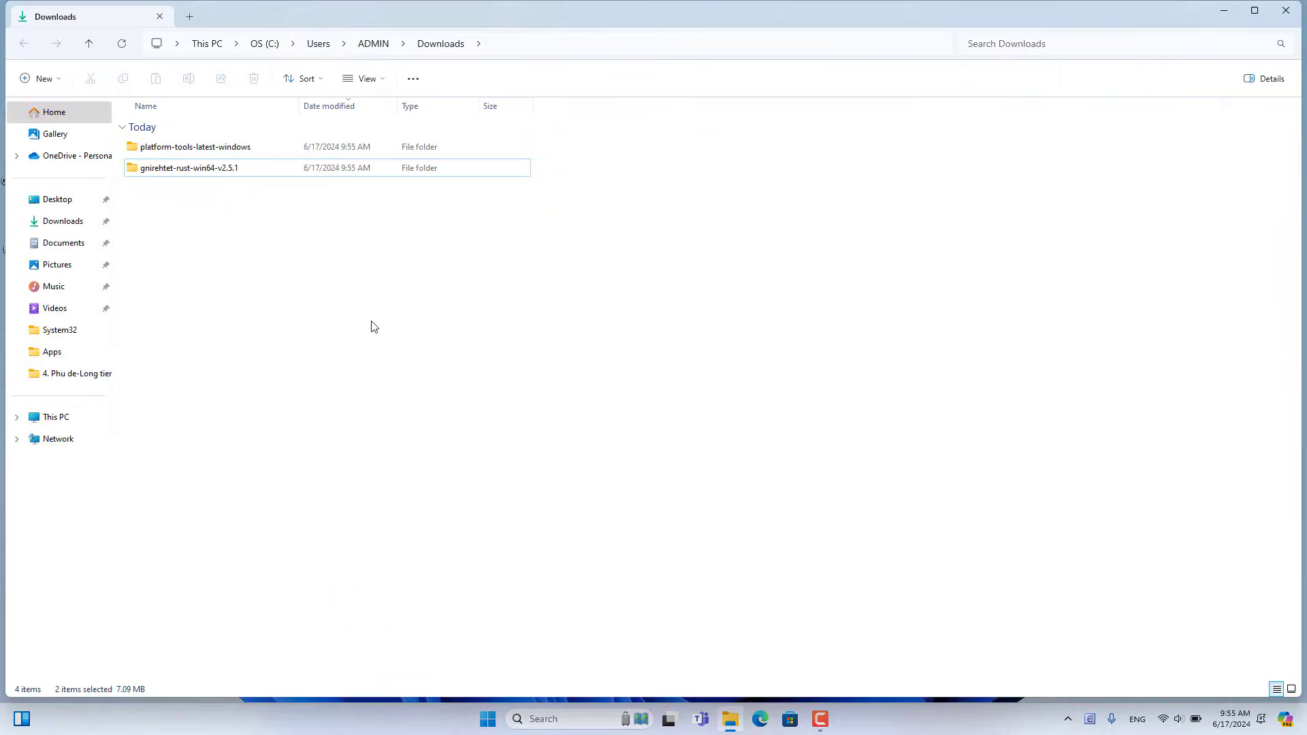
Create a new folder named 'share internet' in Downloads
click(225, 171)
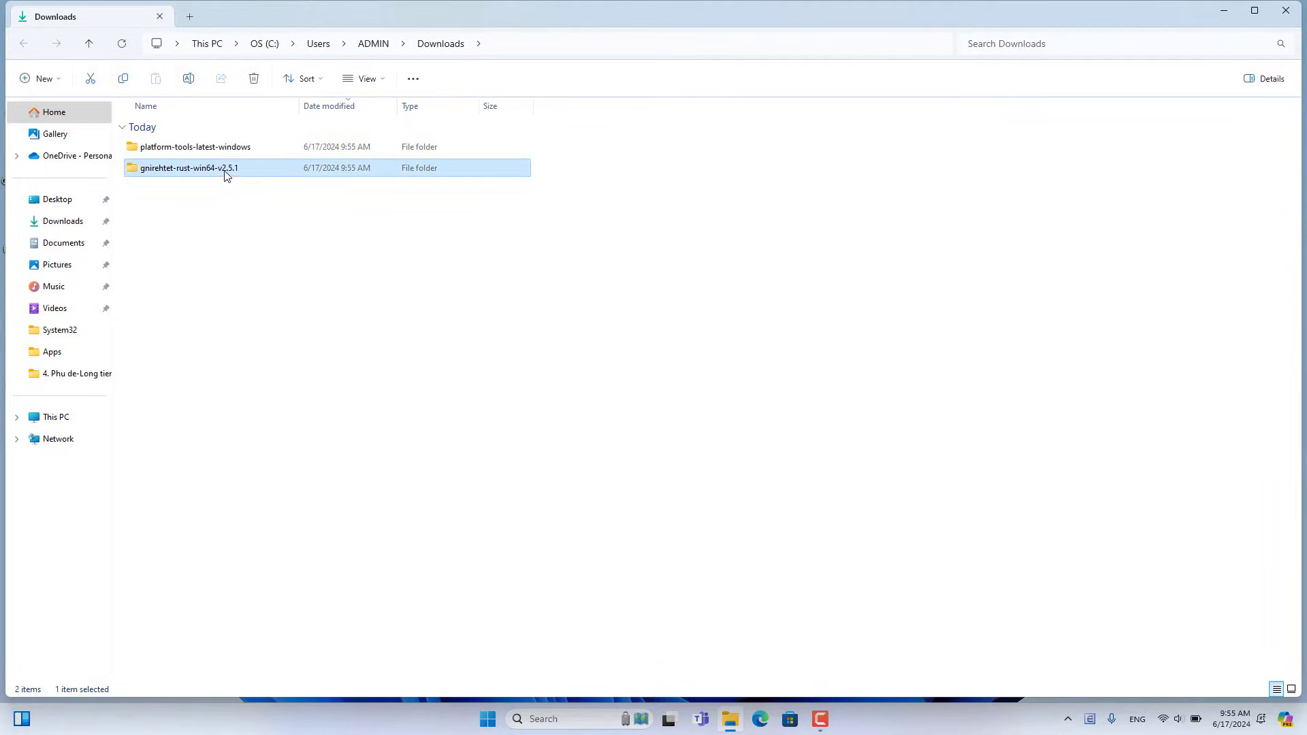
click(225, 151)
right_click(271, 241)
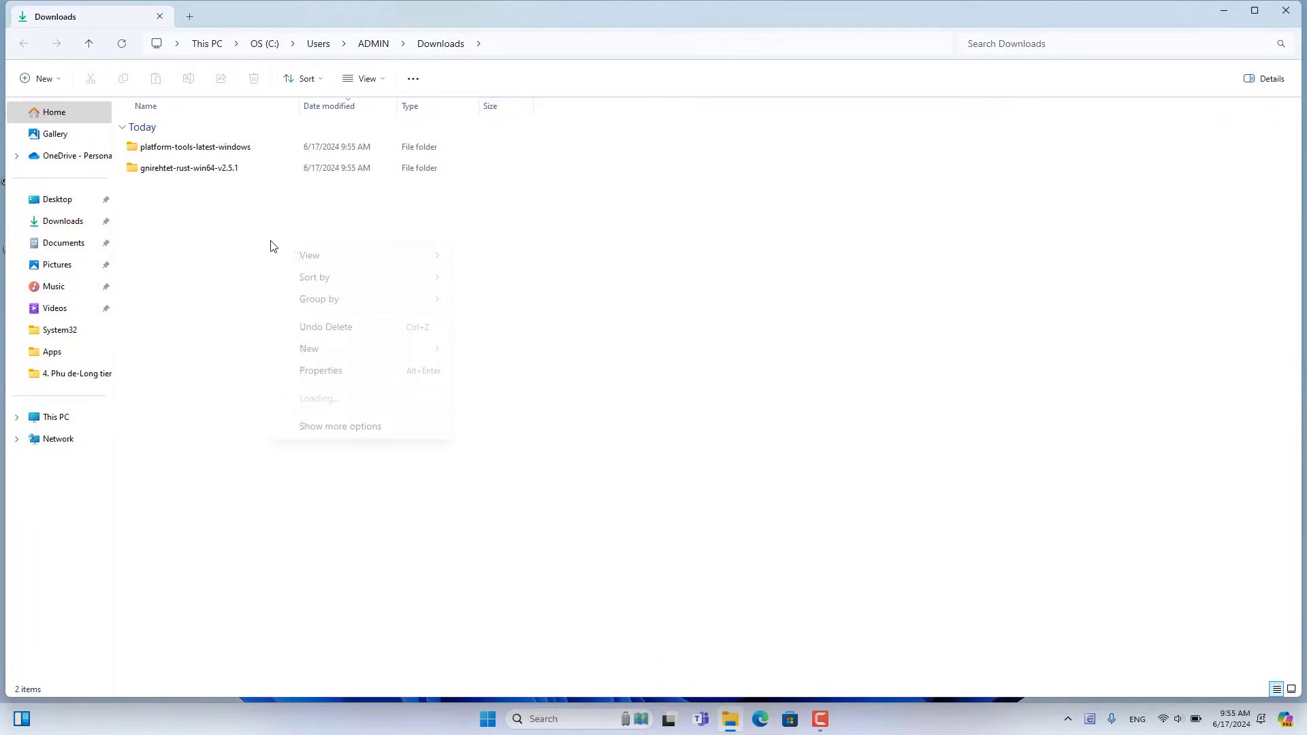
mouse_move(335, 356)
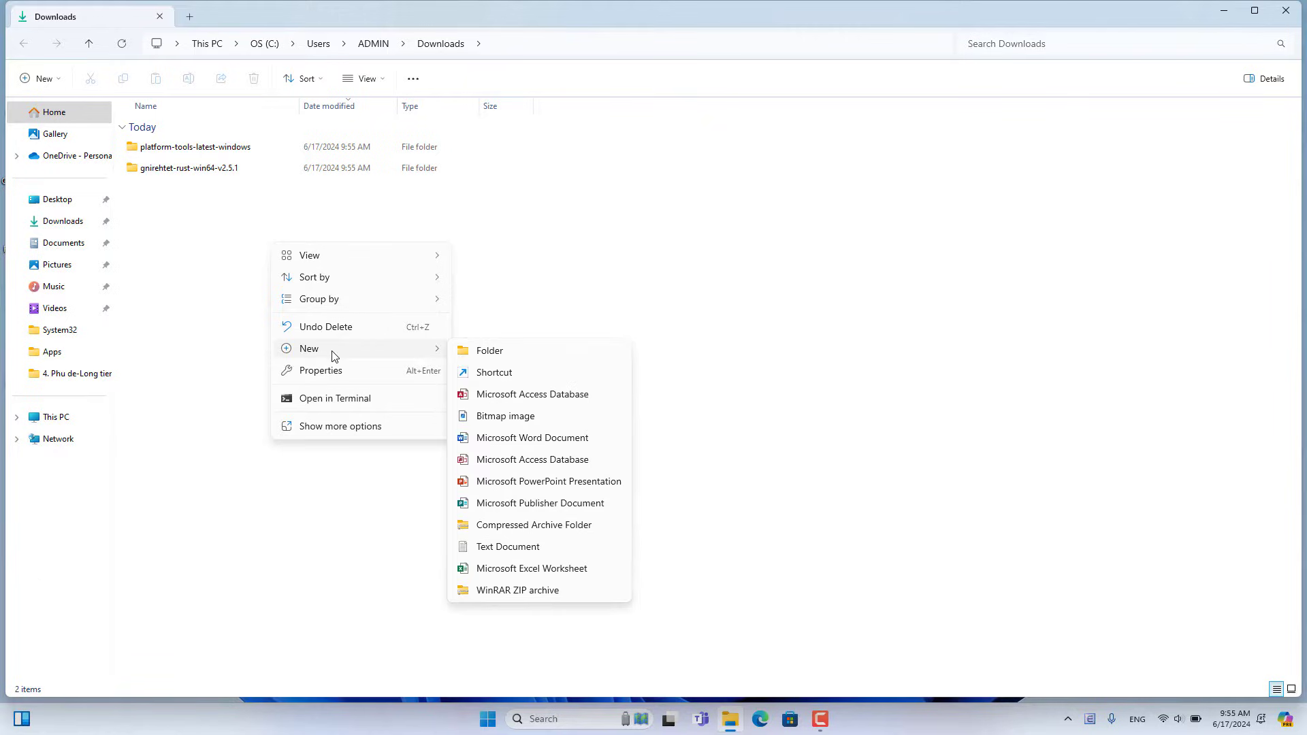
click(490, 350)
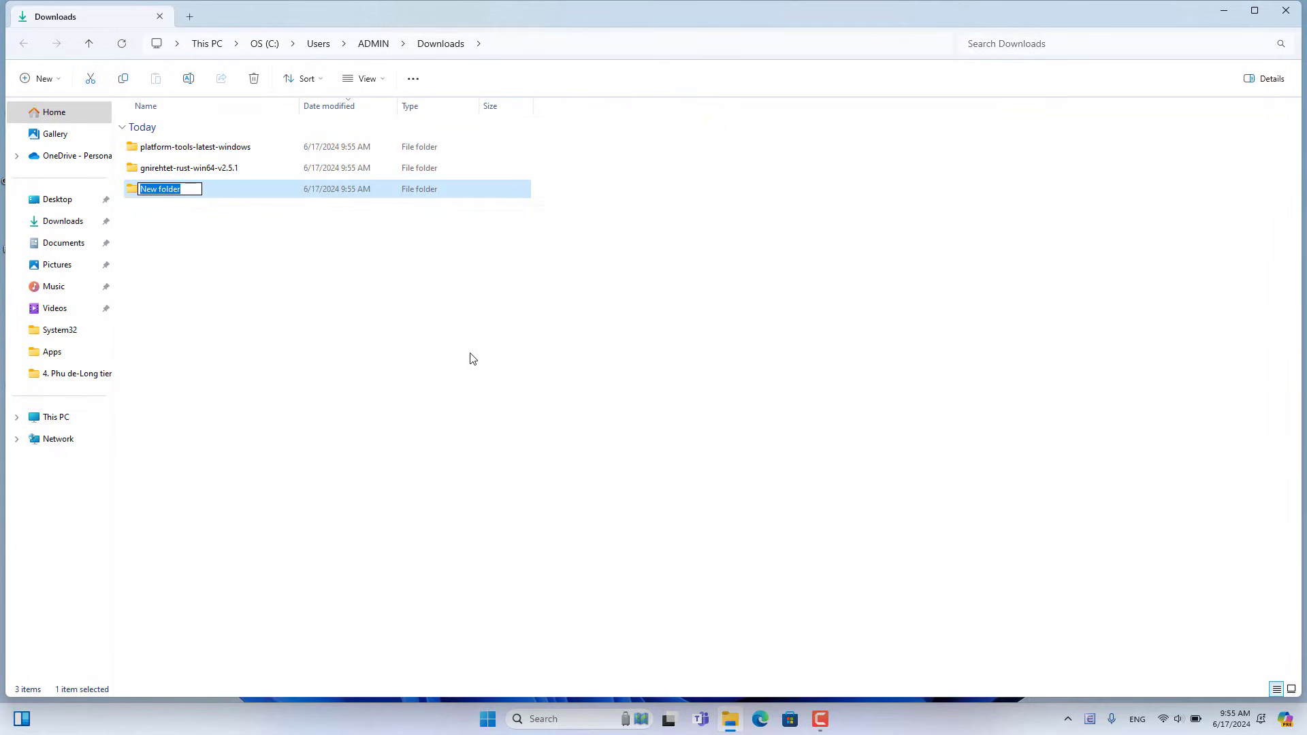
text(share internet)
key(Return)
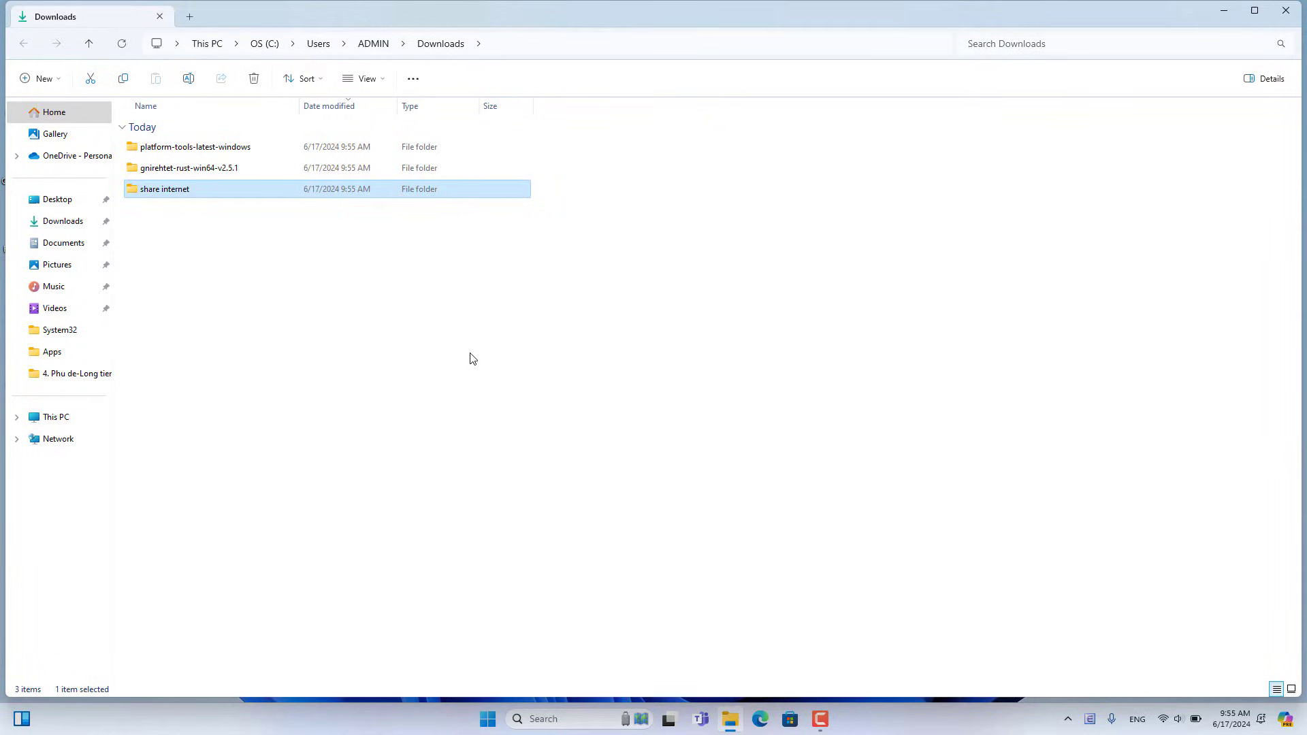
Copy all 14 files from platform-tools-latest-windows\platform-tools into the share internet folder
double_click(247, 157)
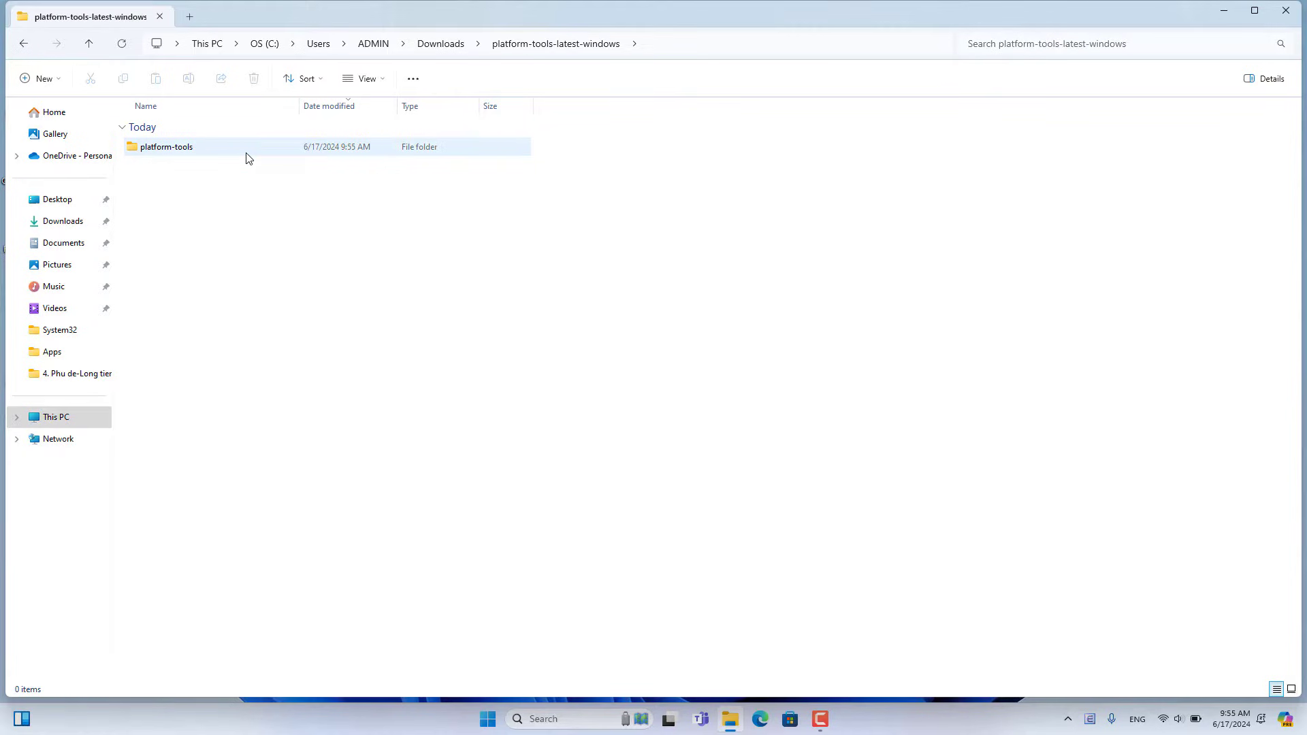
double_click(246, 157)
drag(152, 504, 222, 141)
right_click(222, 142)
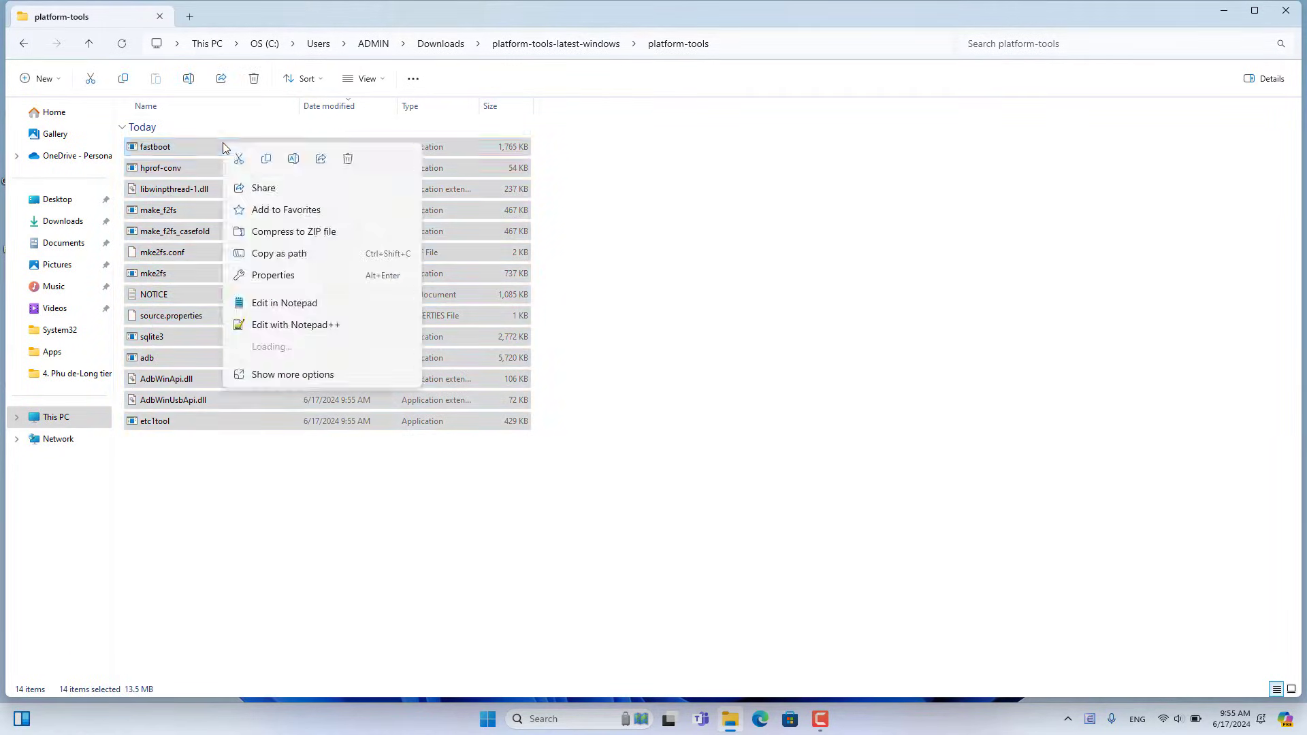
click(266, 159)
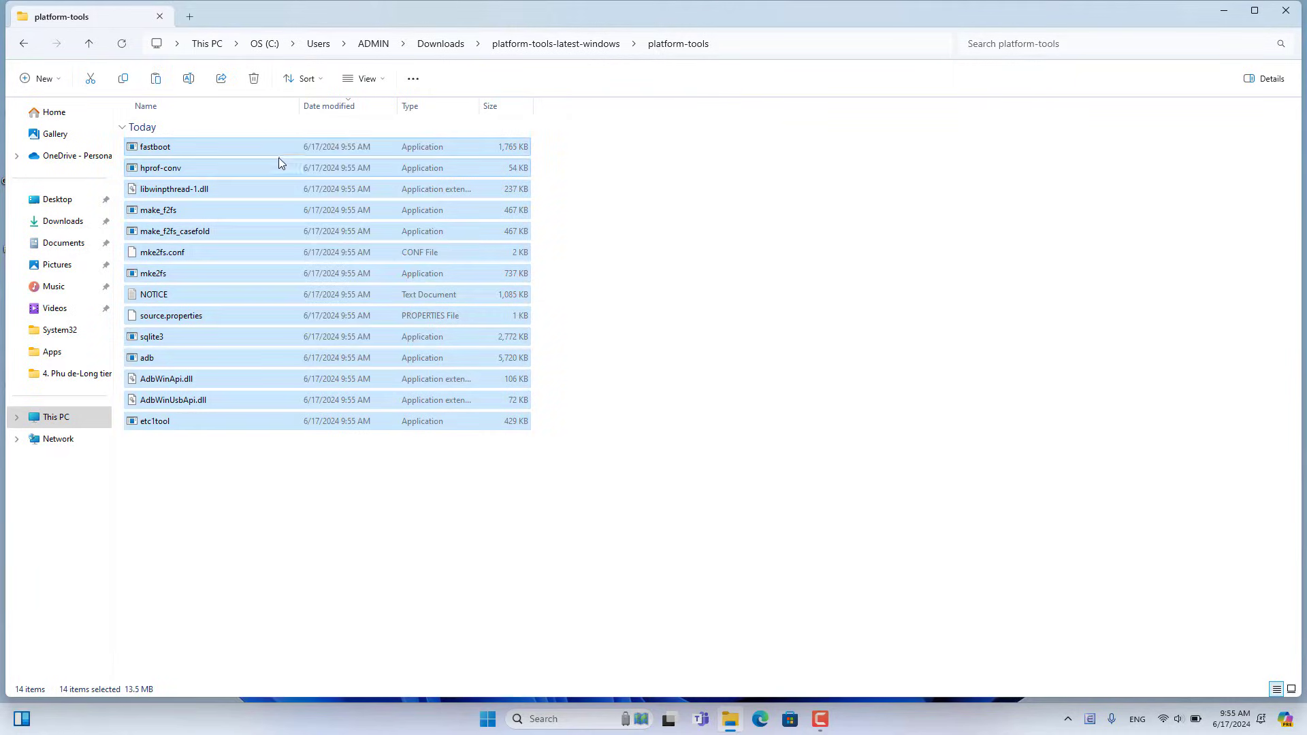
click(440, 43)
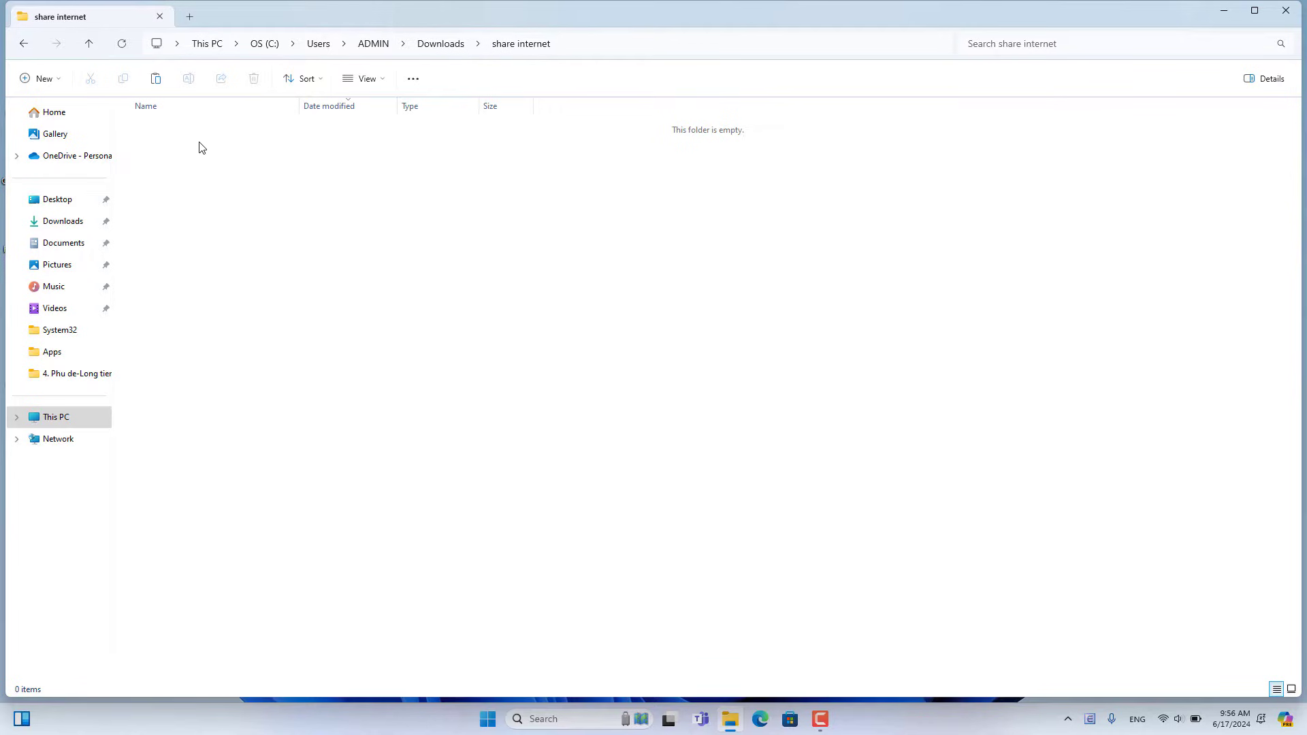
right_click(201, 148)
click(216, 159)
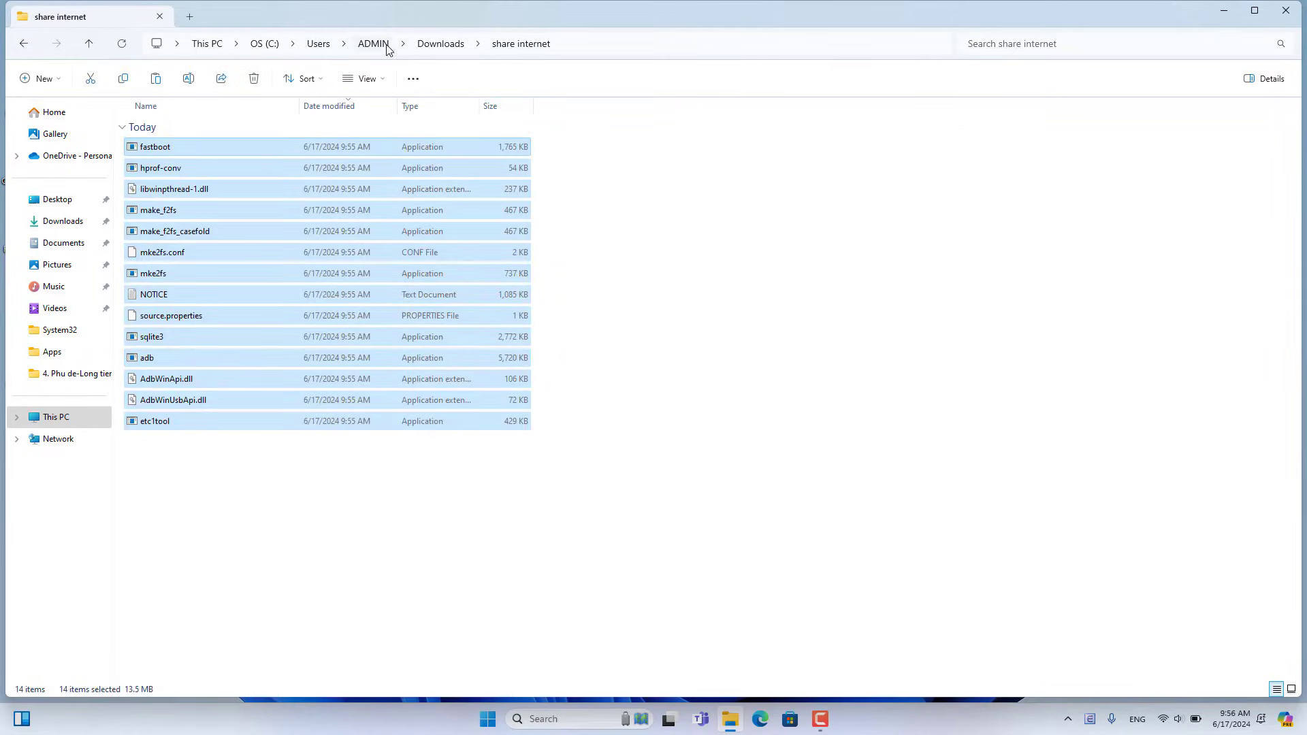
click(441, 44)
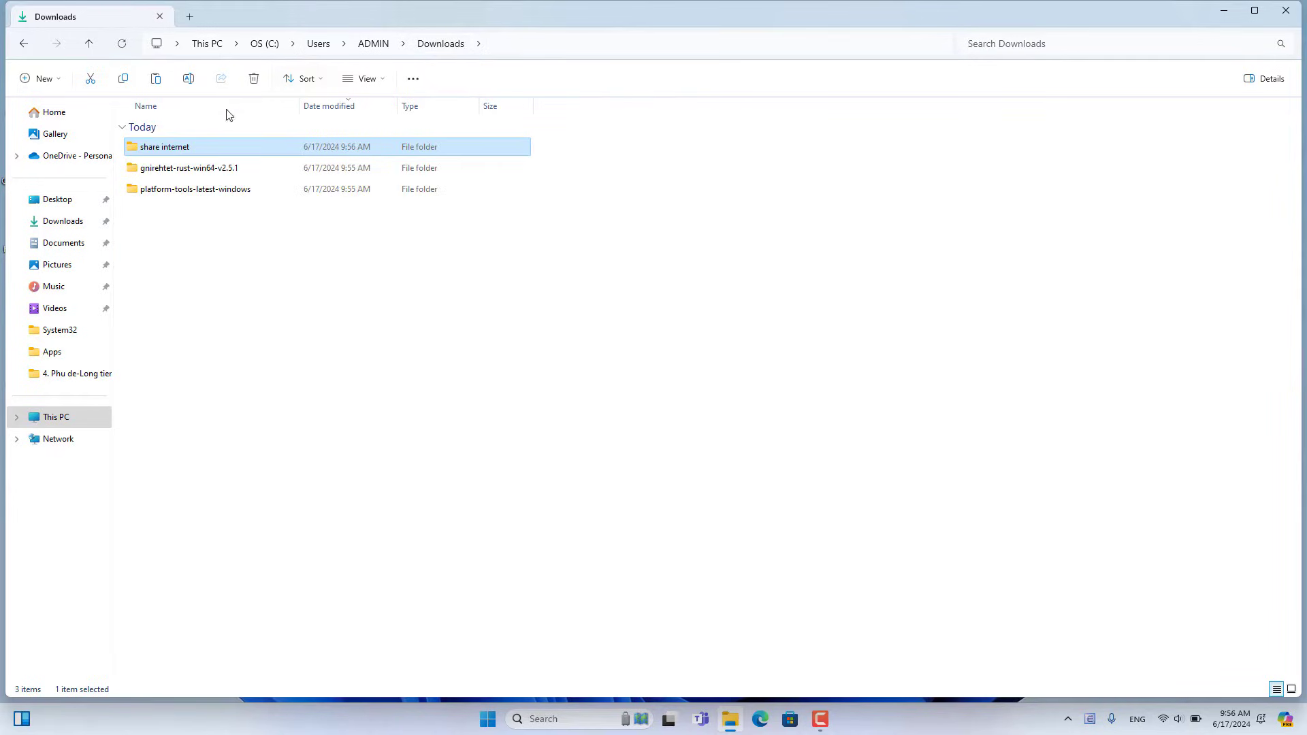
Copy gnirehtet.apk, gnirehtet and gnirehtet-run from gnirehtet-rust-win64 into share internet
double_click(215, 168)
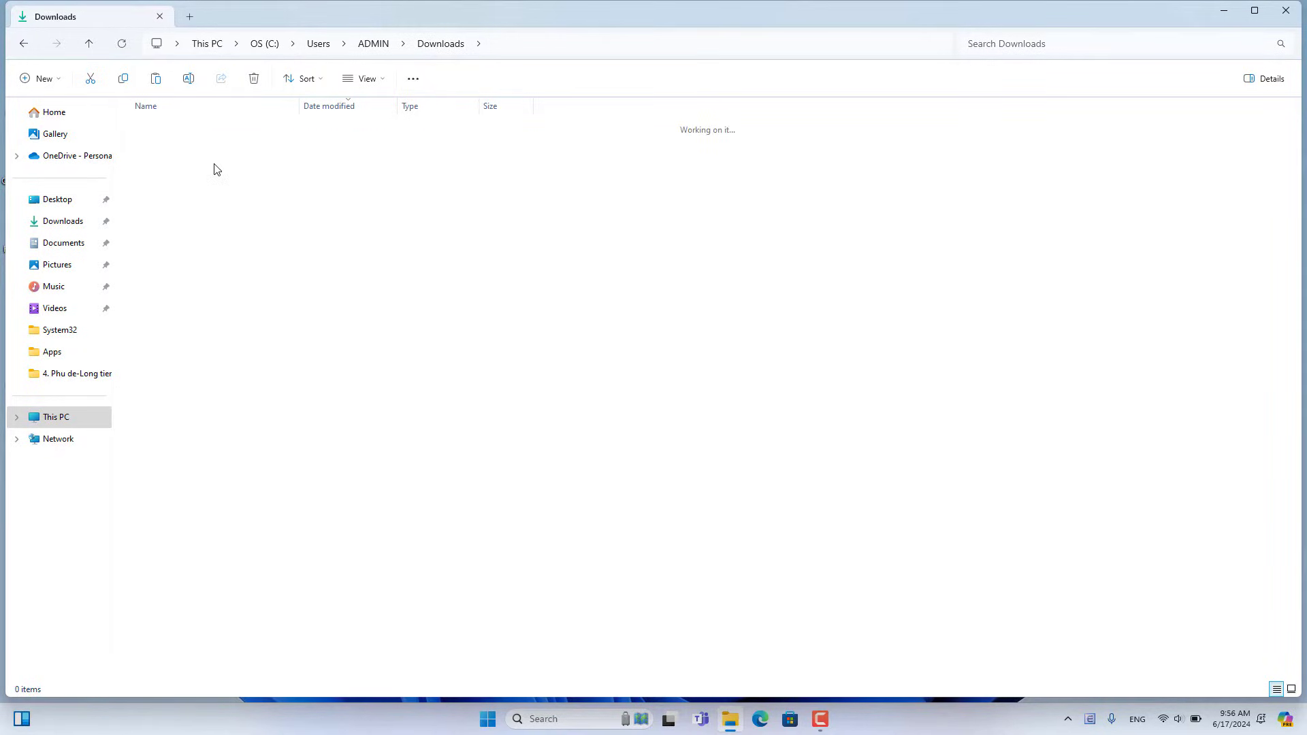
double_click(195, 149)
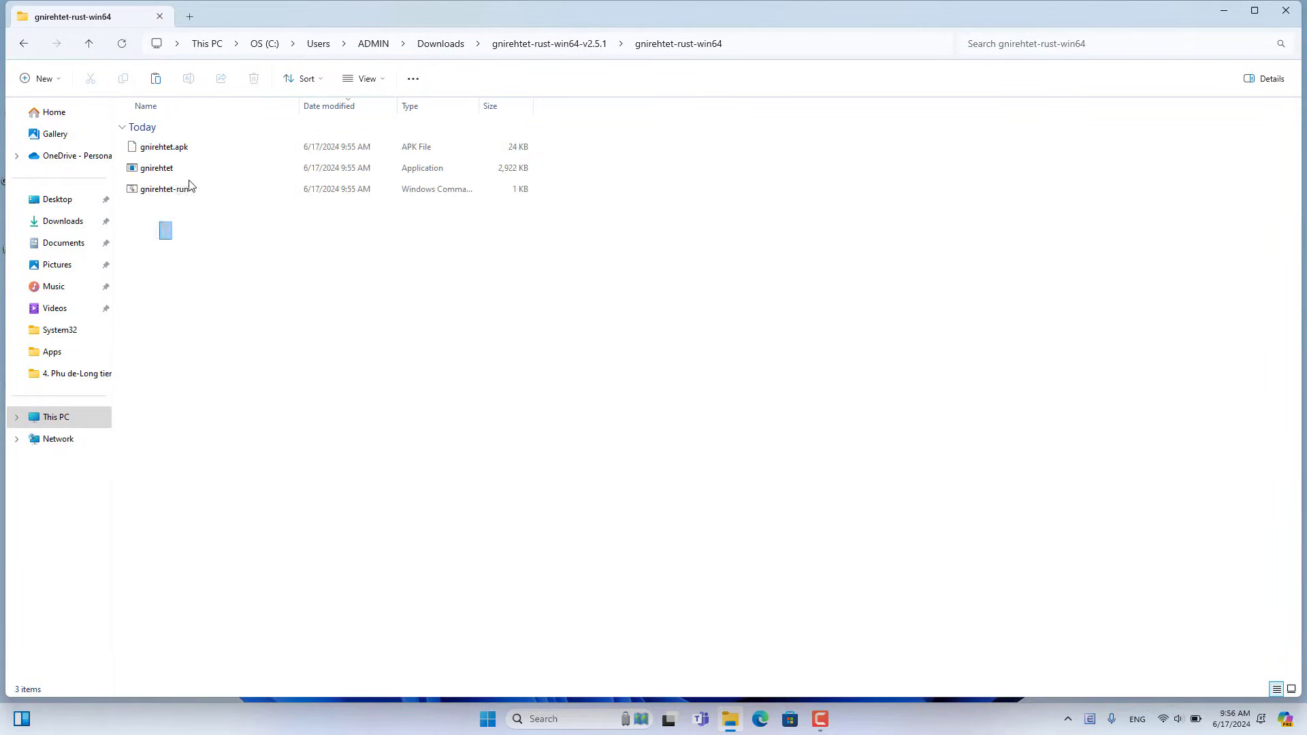
drag(191, 185, 211, 128)
right_click(211, 141)
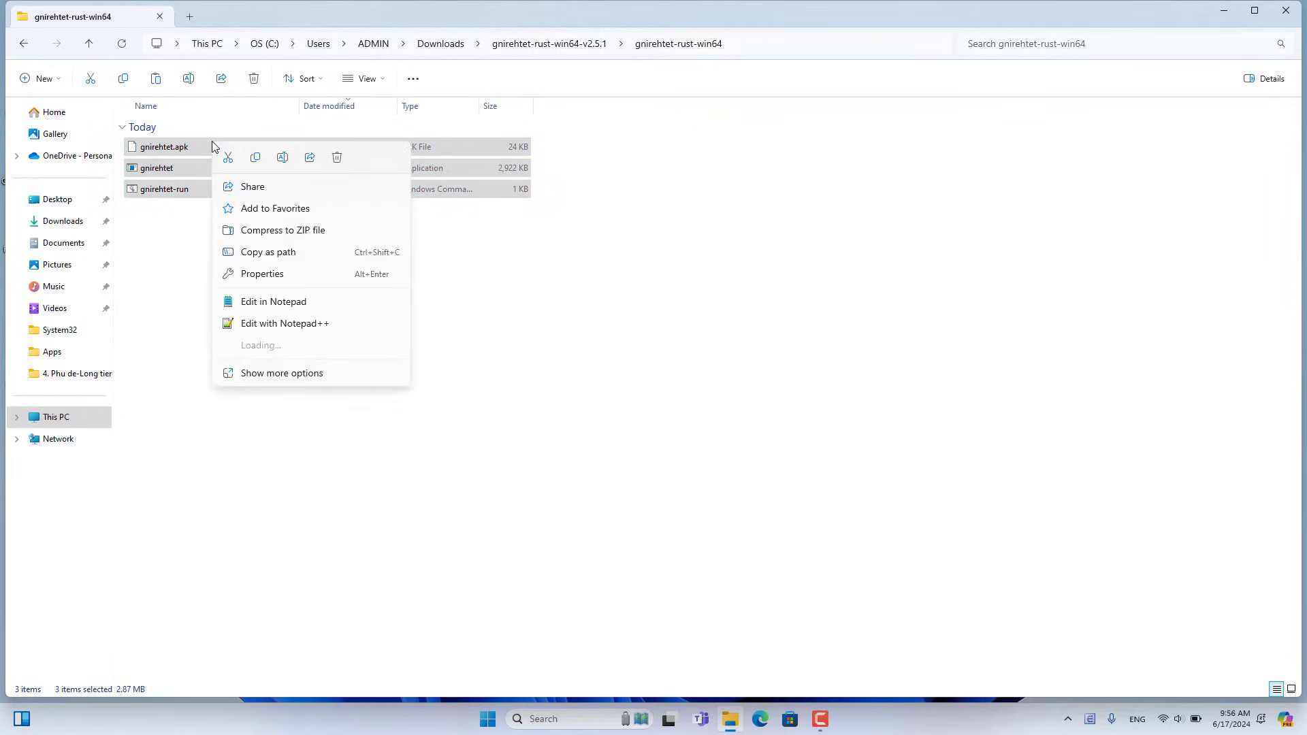
click(256, 157)
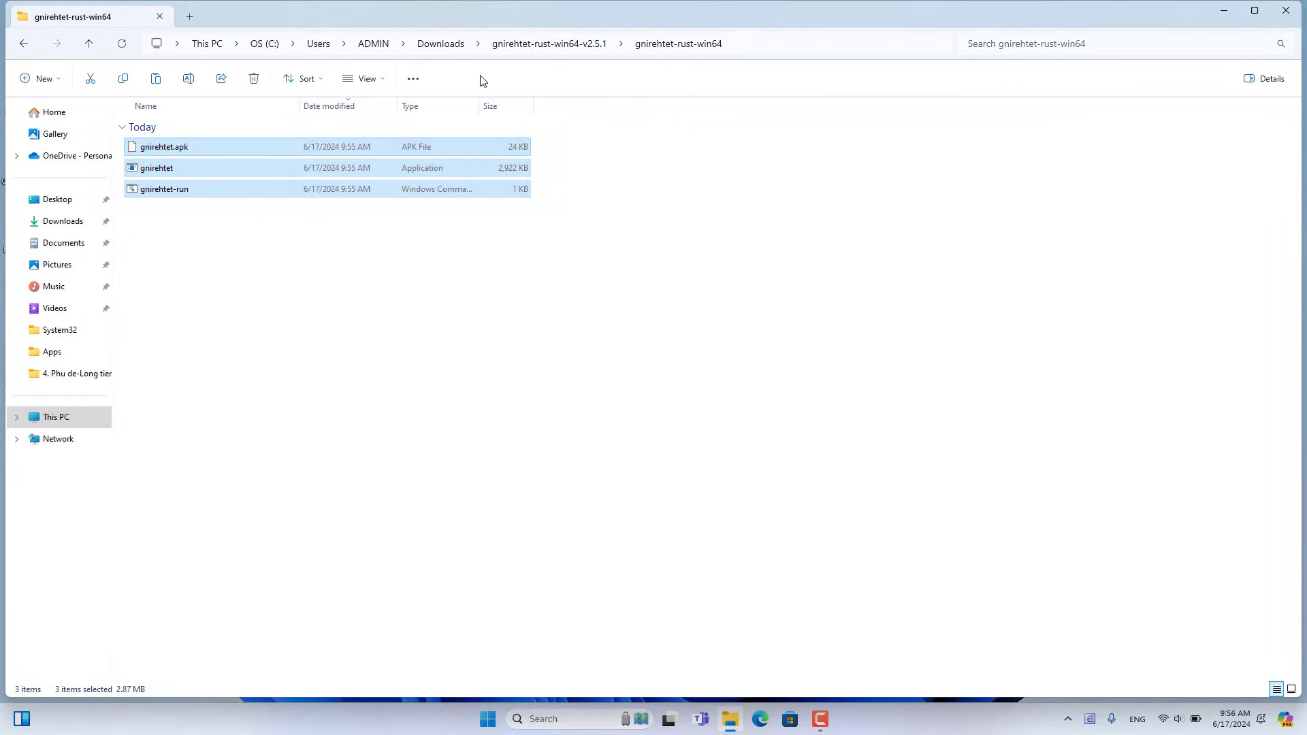
click(443, 45)
double_click(277, 147)
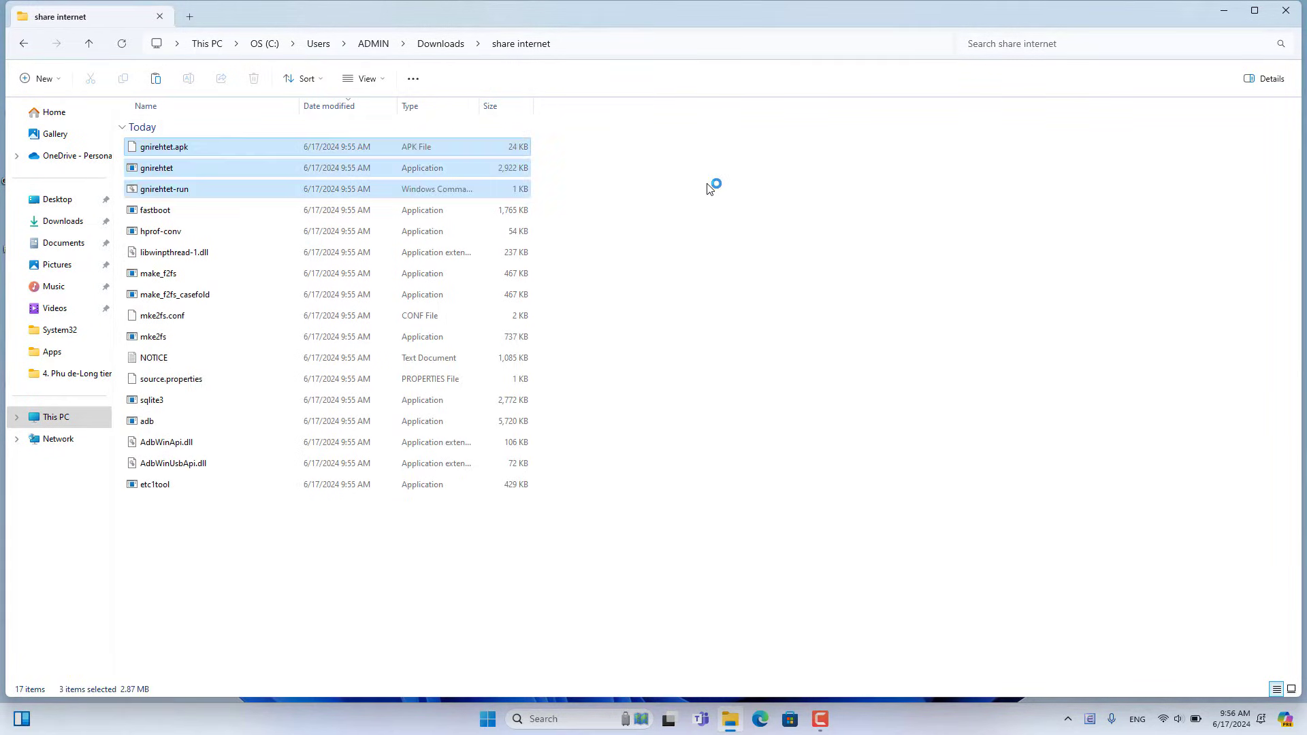
drag(614, 142, 293, 575)
click(645, 320)
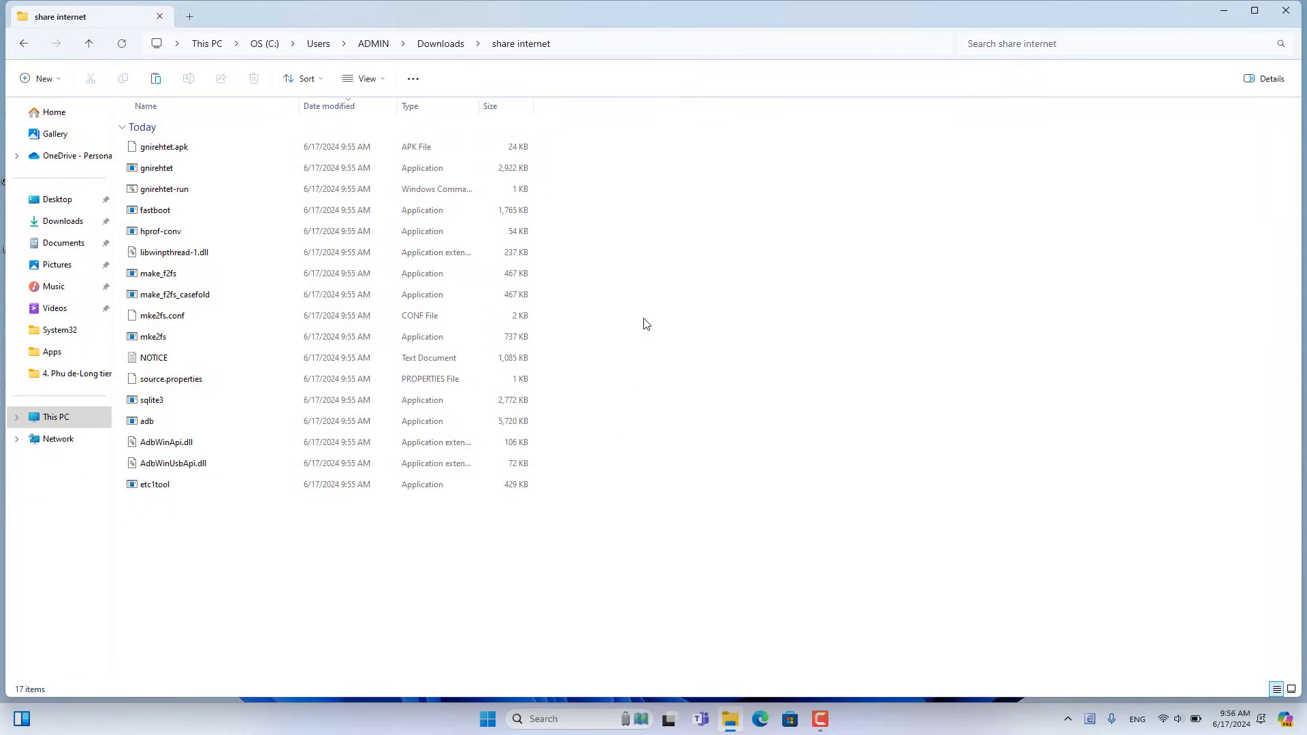
Launch Command Prompt as administrator through a 'cmd' Windows search
click(1224, 11)
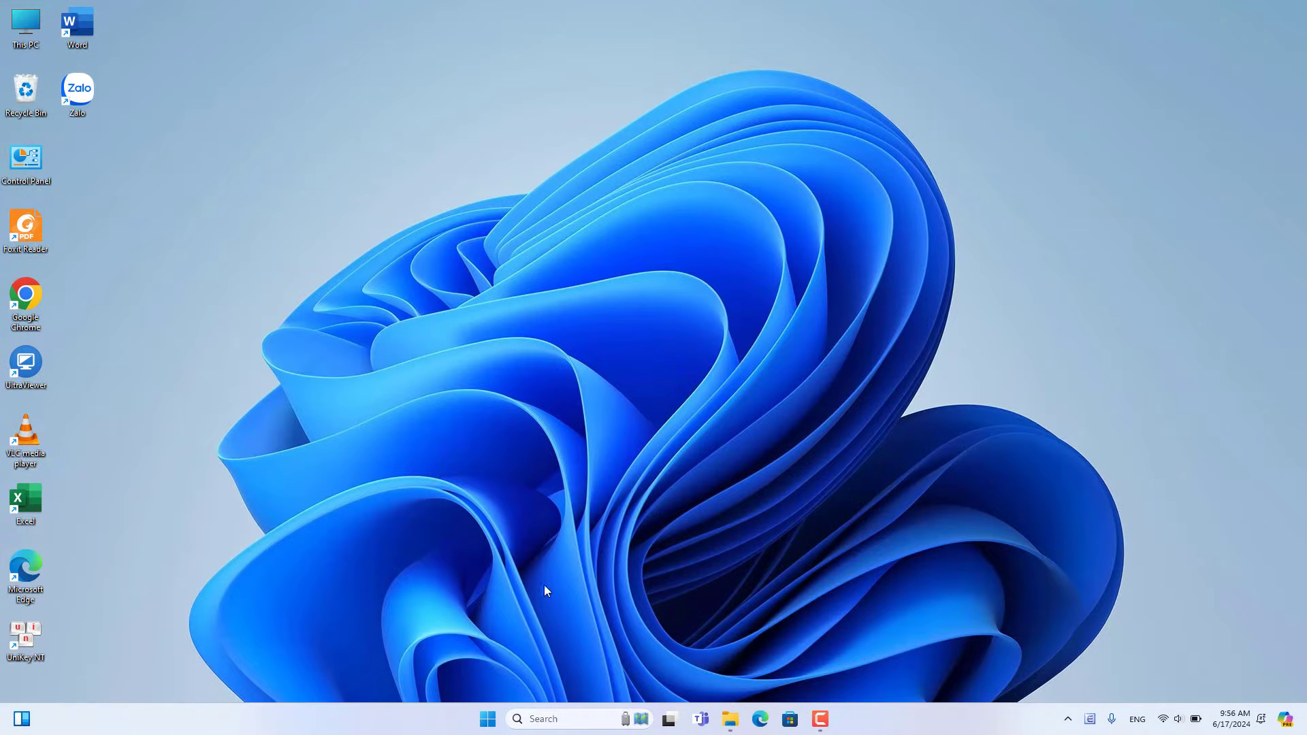
click(564, 727)
text(cmd)
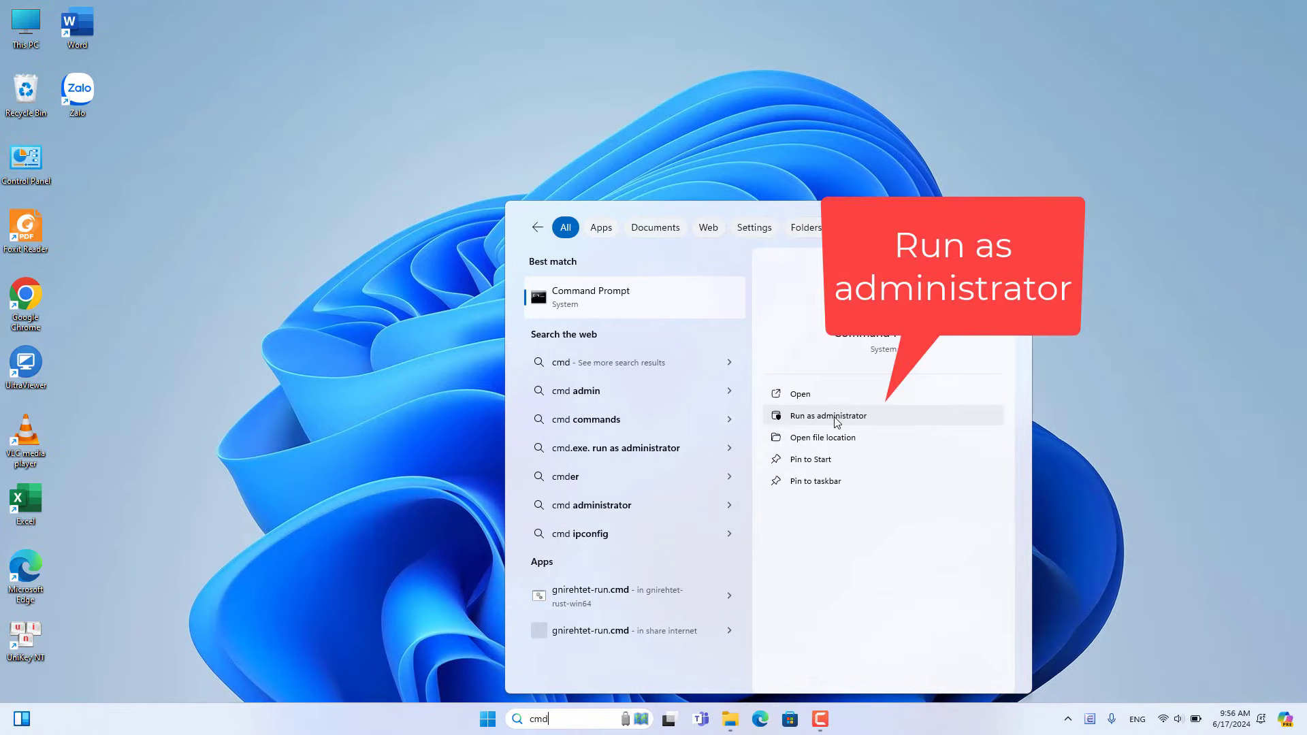
click(834, 417)
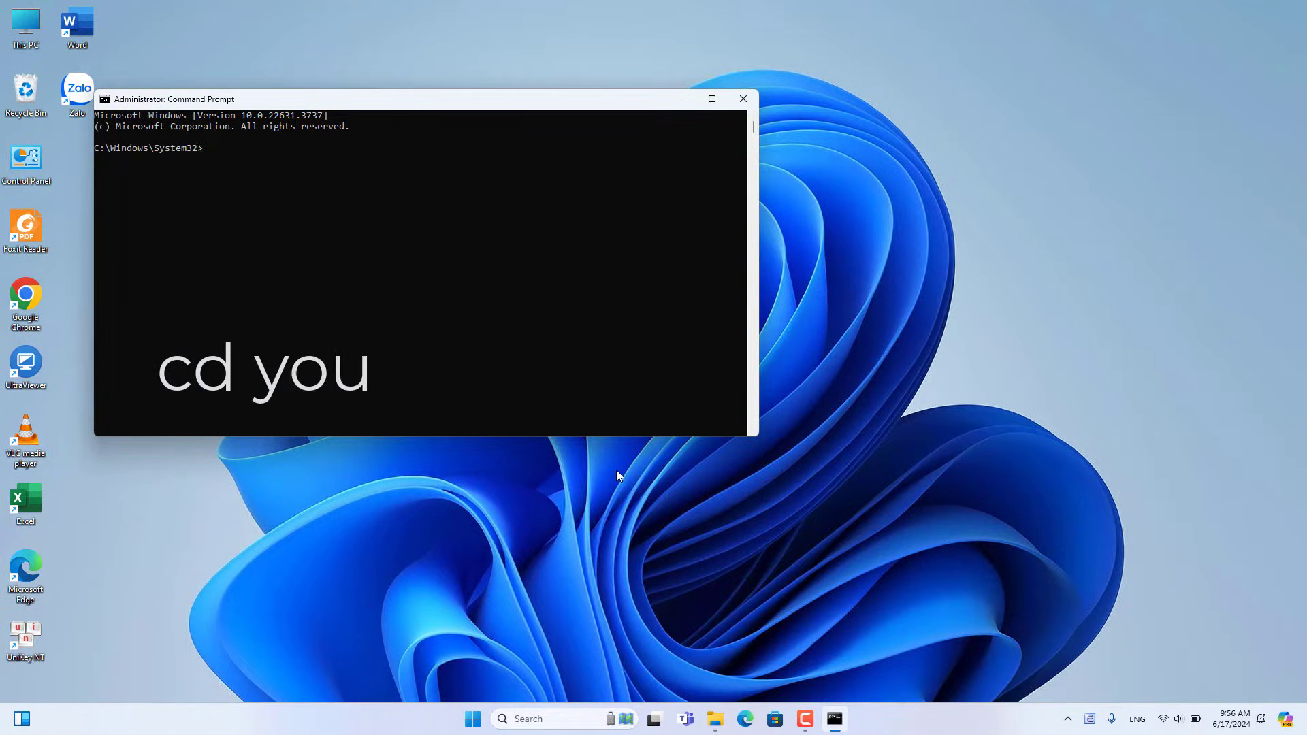
Change directory to the share internet folder using its path copied from Explorer
text(cd)
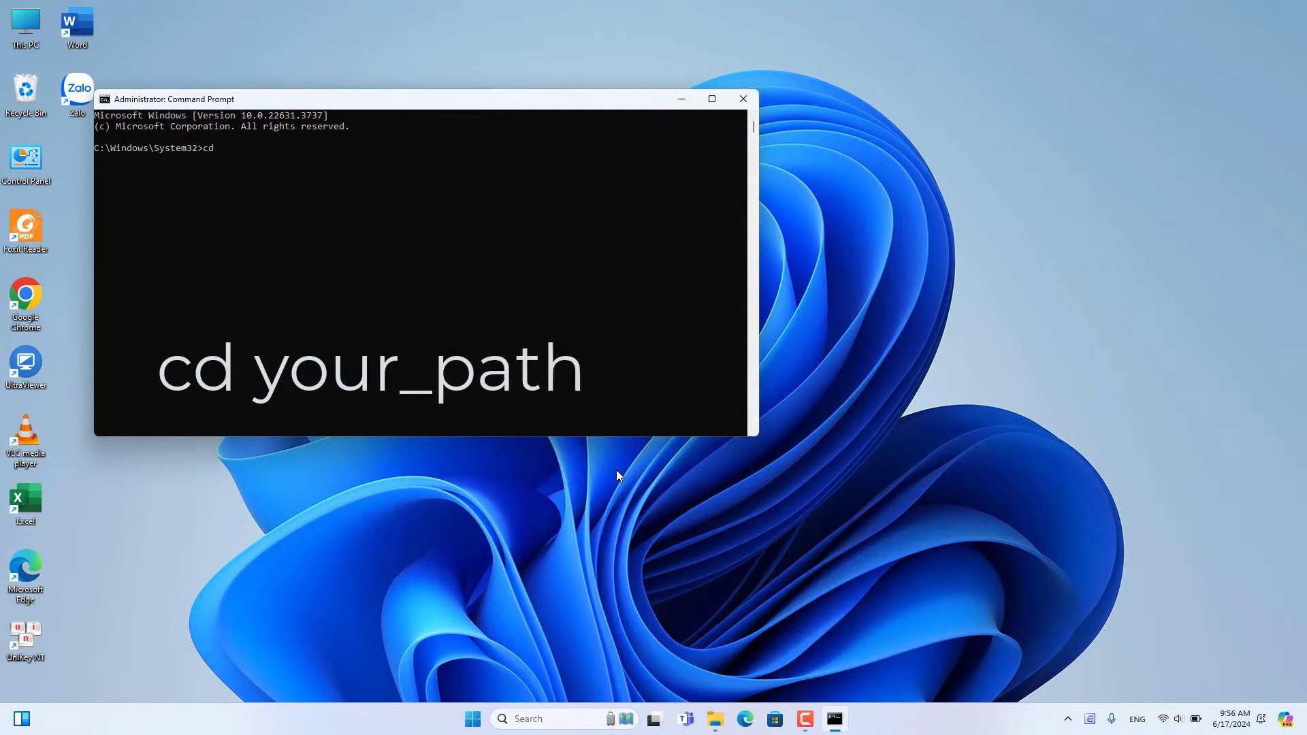
click(727, 719)
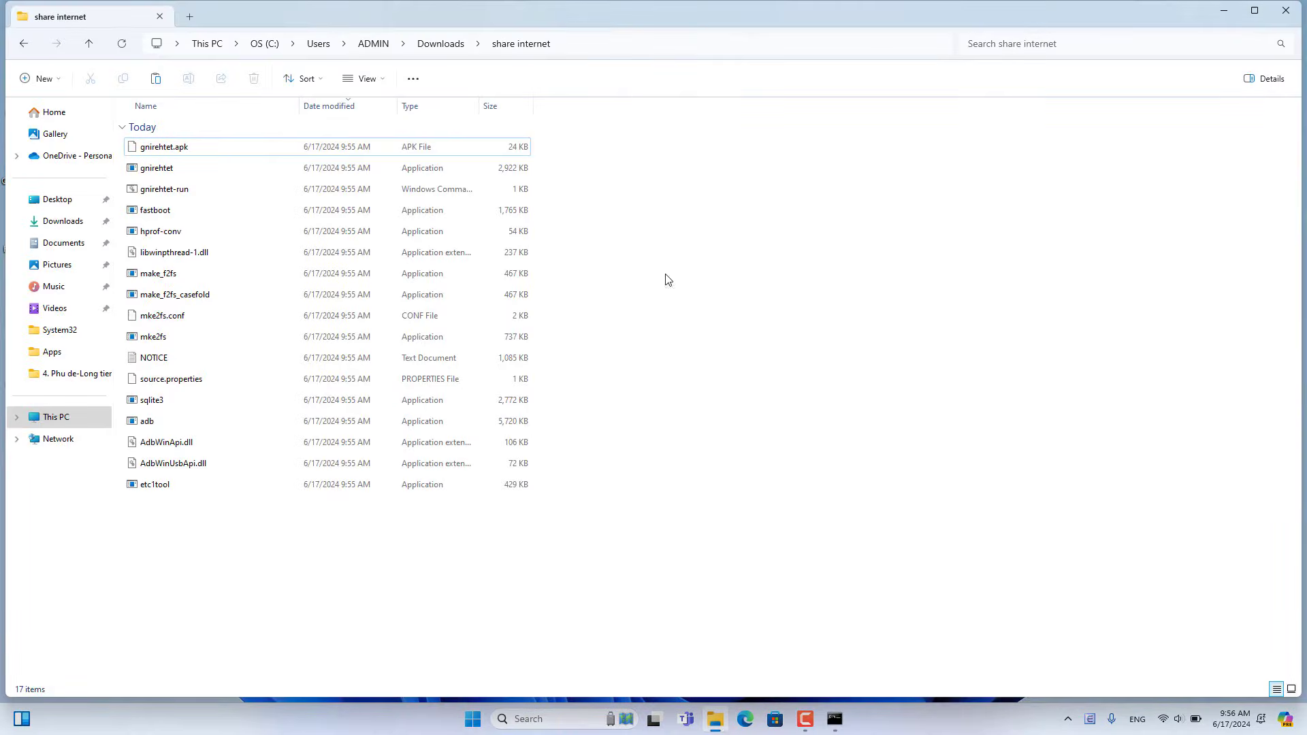
click(577, 44)
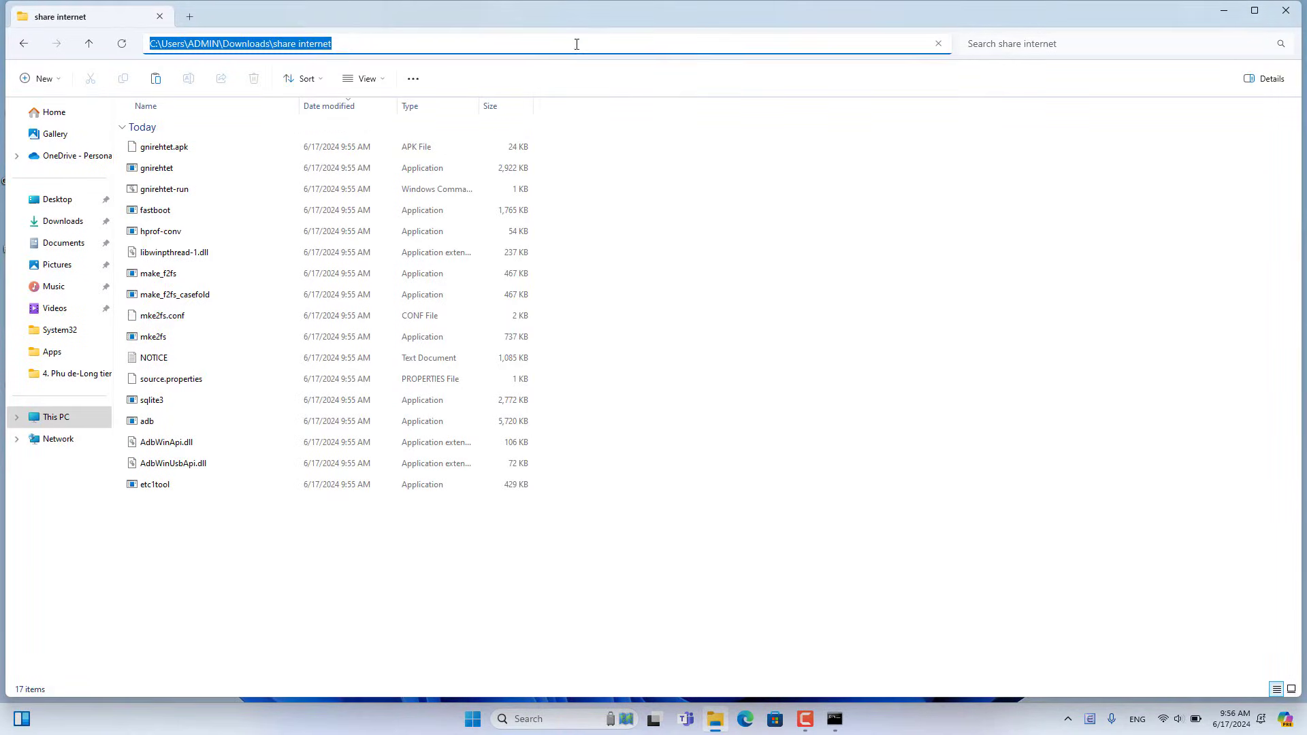
right_click(291, 42)
click(348, 82)
click(1286, 10)
key(ctrl+v)
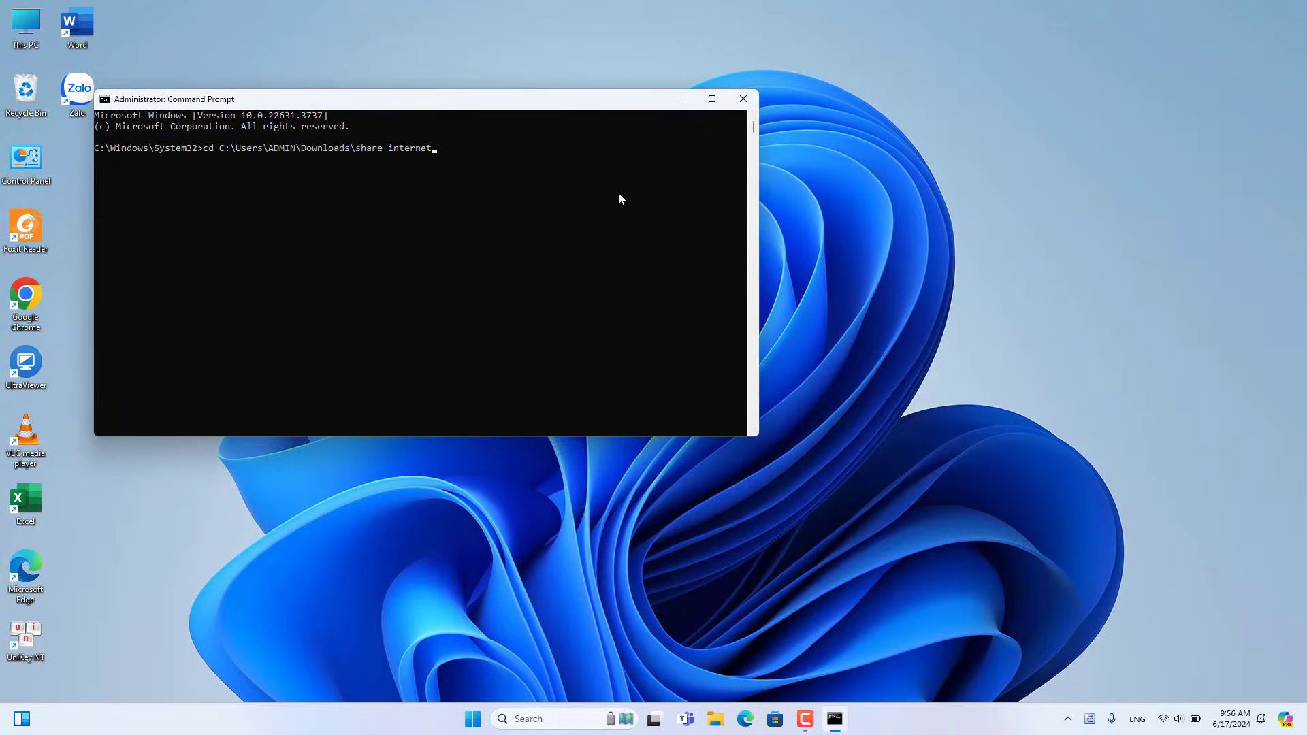
key(Return)
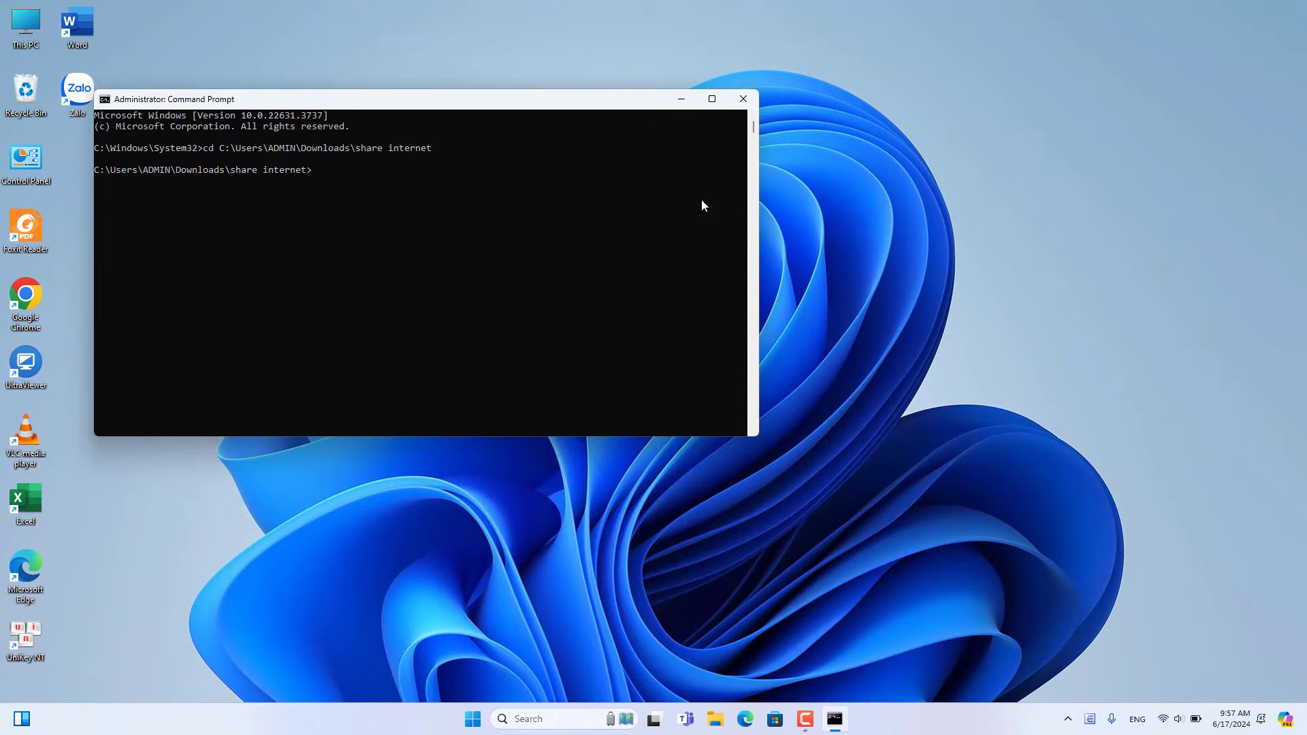
Run dir to list the folder, then adb devices to check connected devices
text(dir)
key(Return)
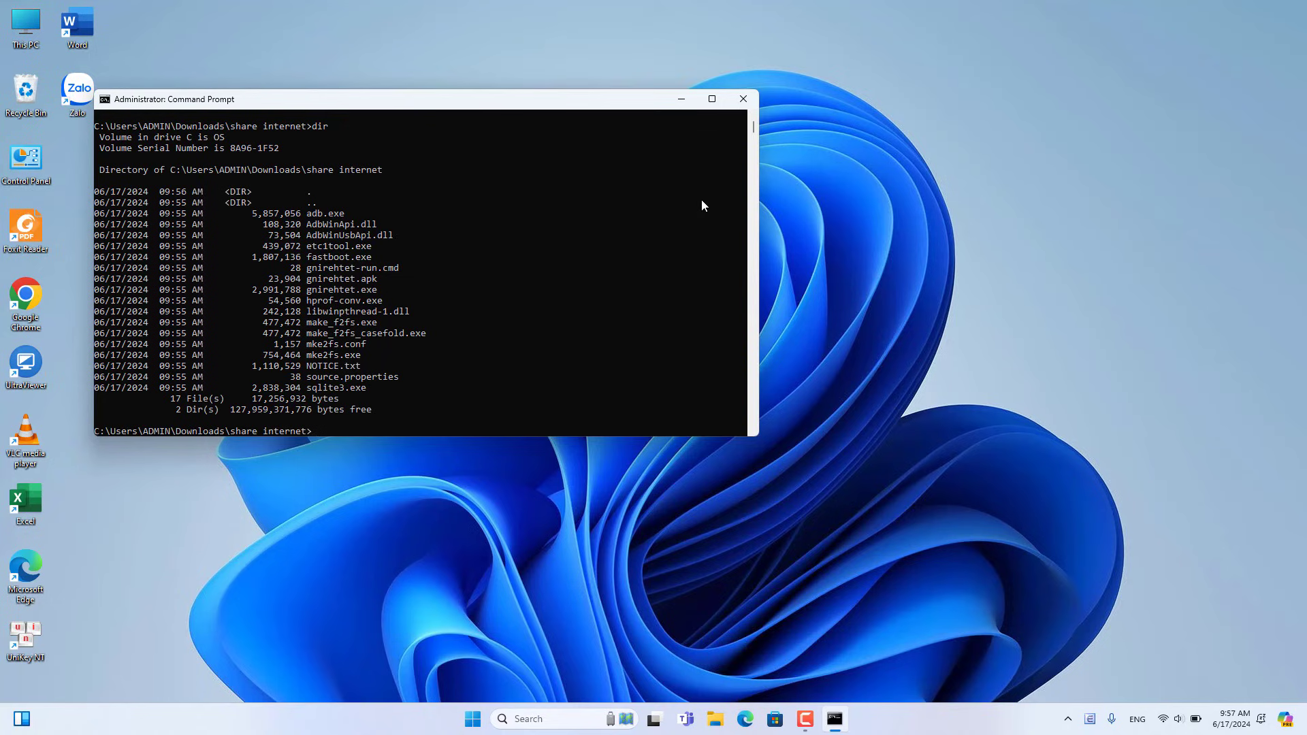
text(adb)
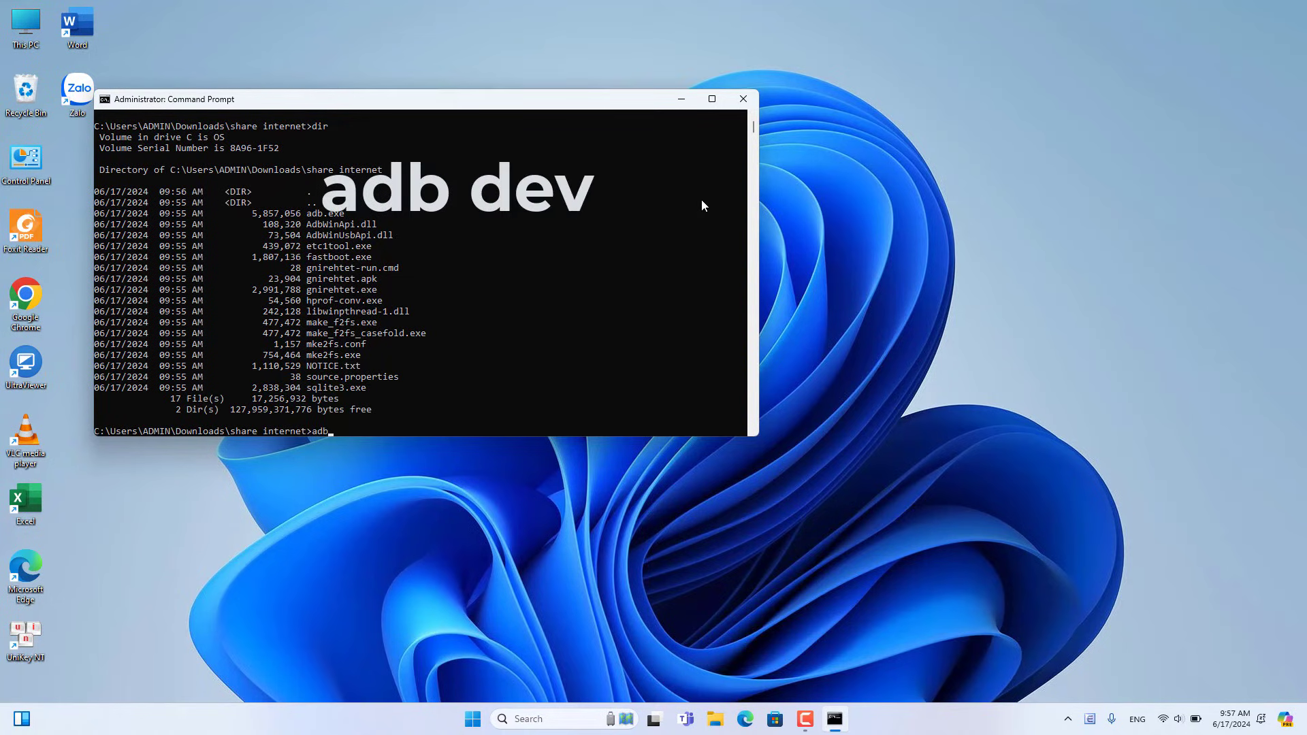
text( device)
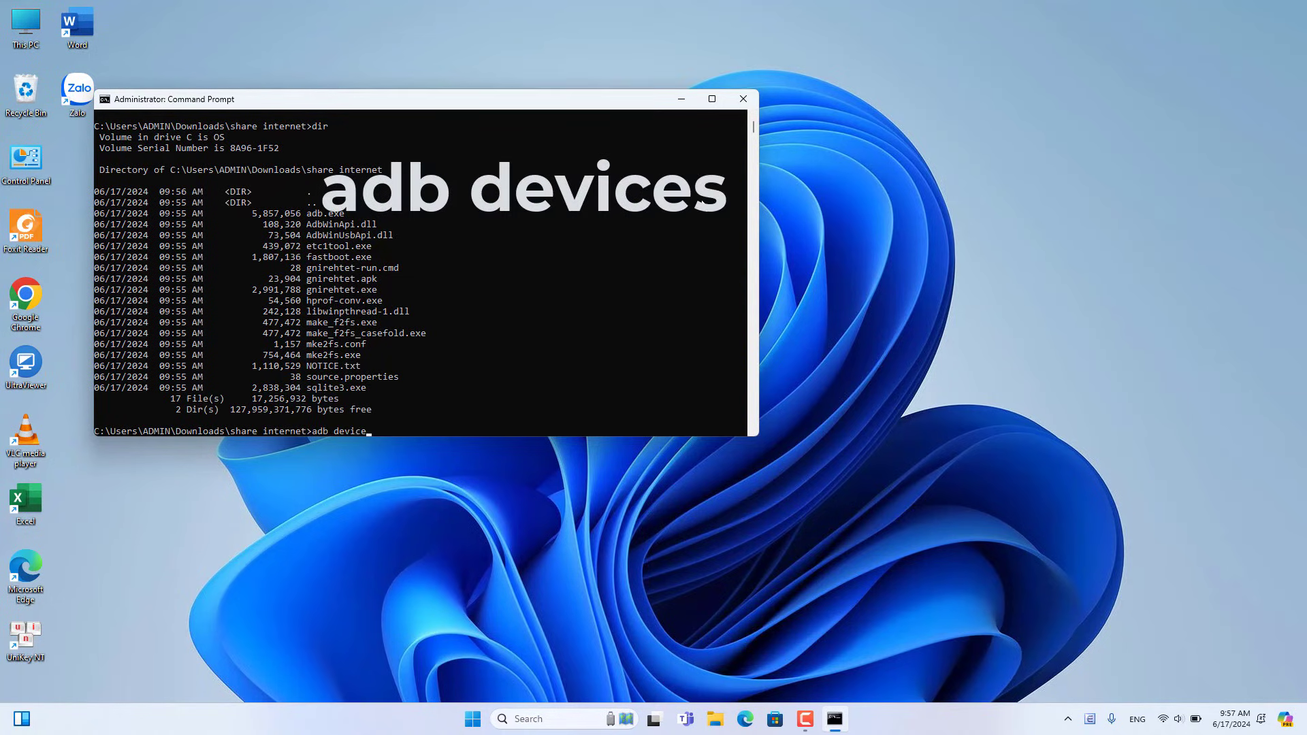
text(s)
key(Return)
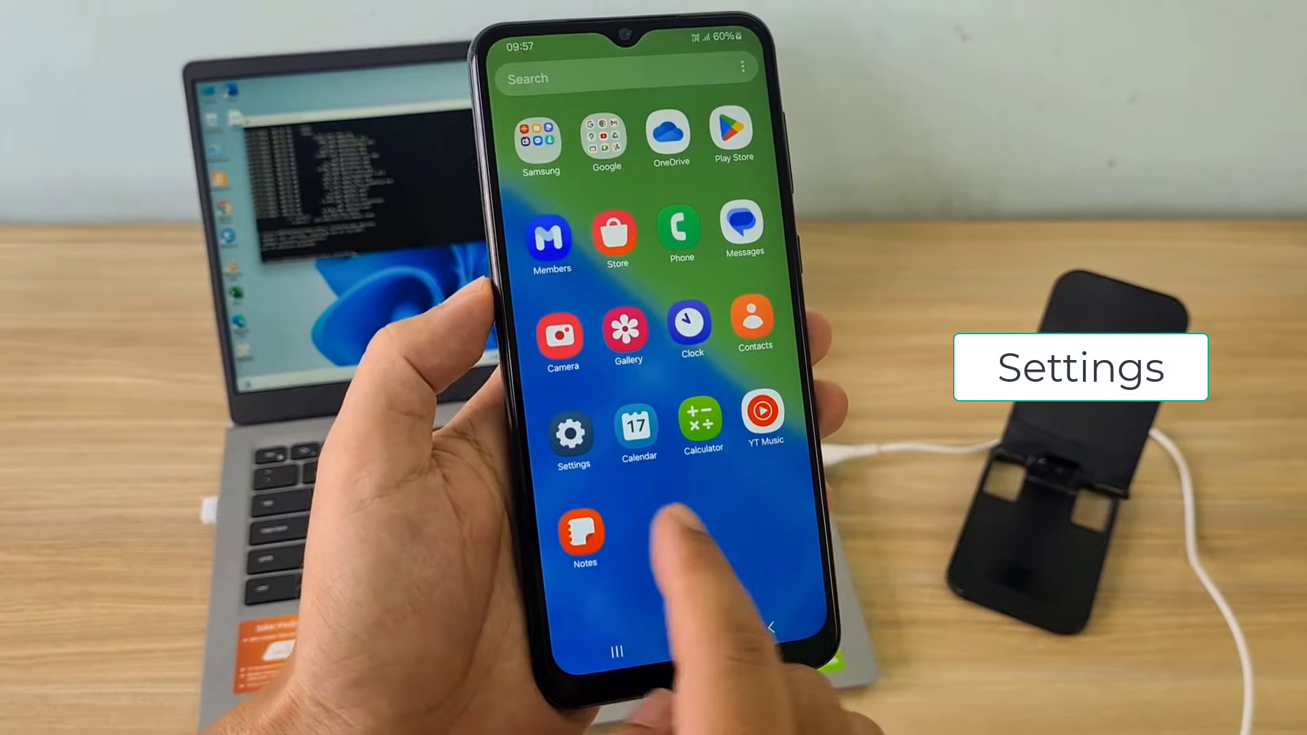
Unlock developer mode by tapping Build number under About phone > Software information
click(577, 429)
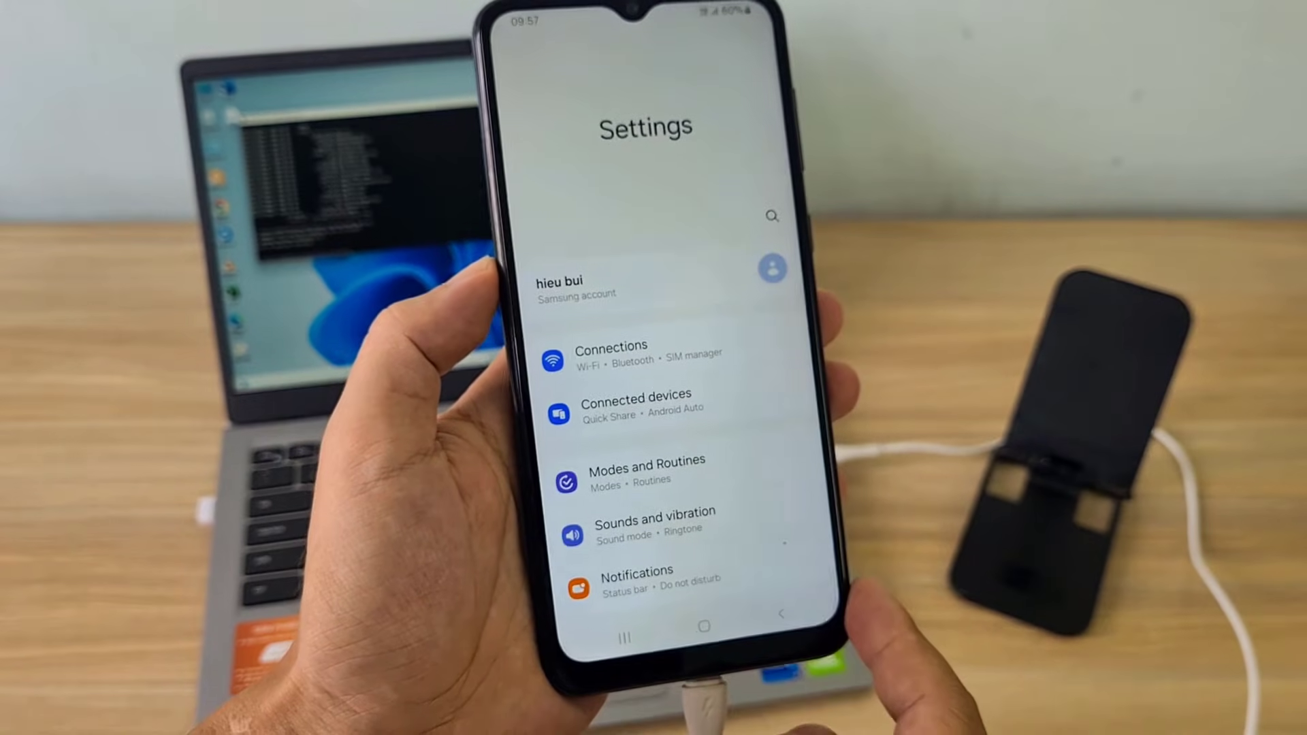
scroll(667, 381, down, 10)
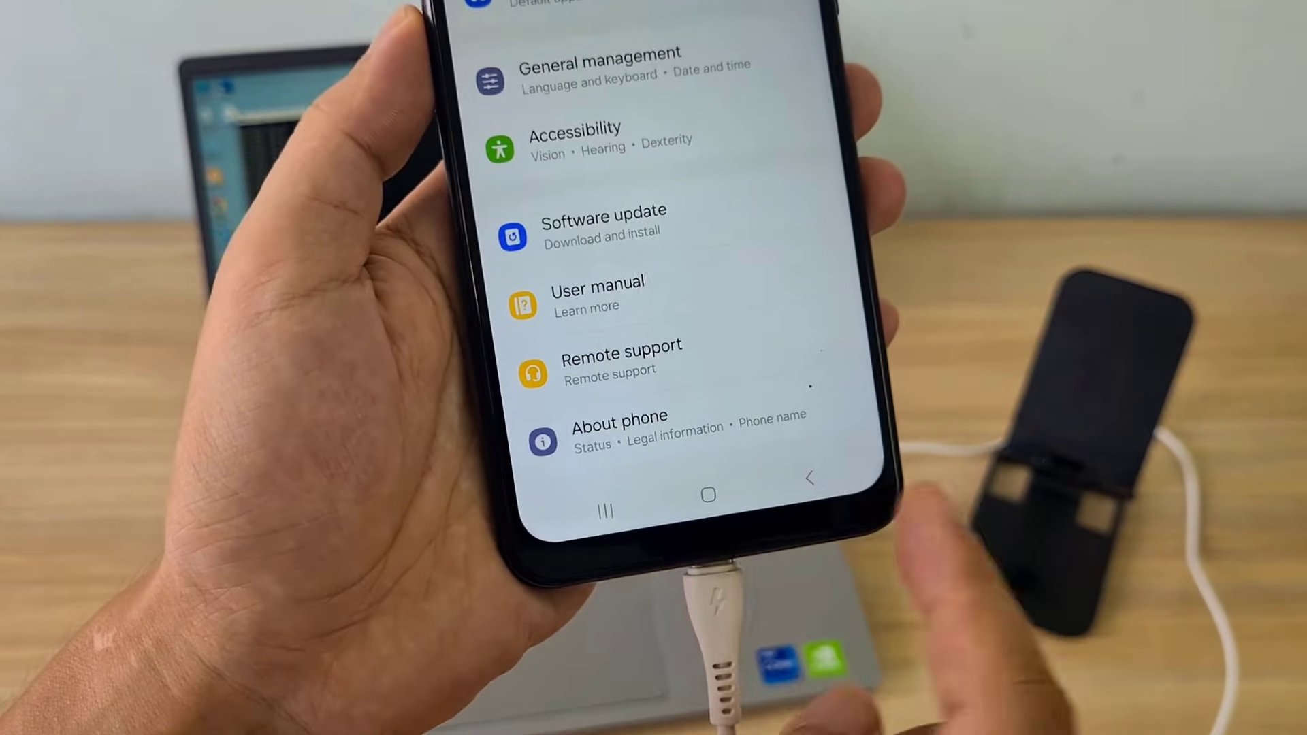
click(609, 439)
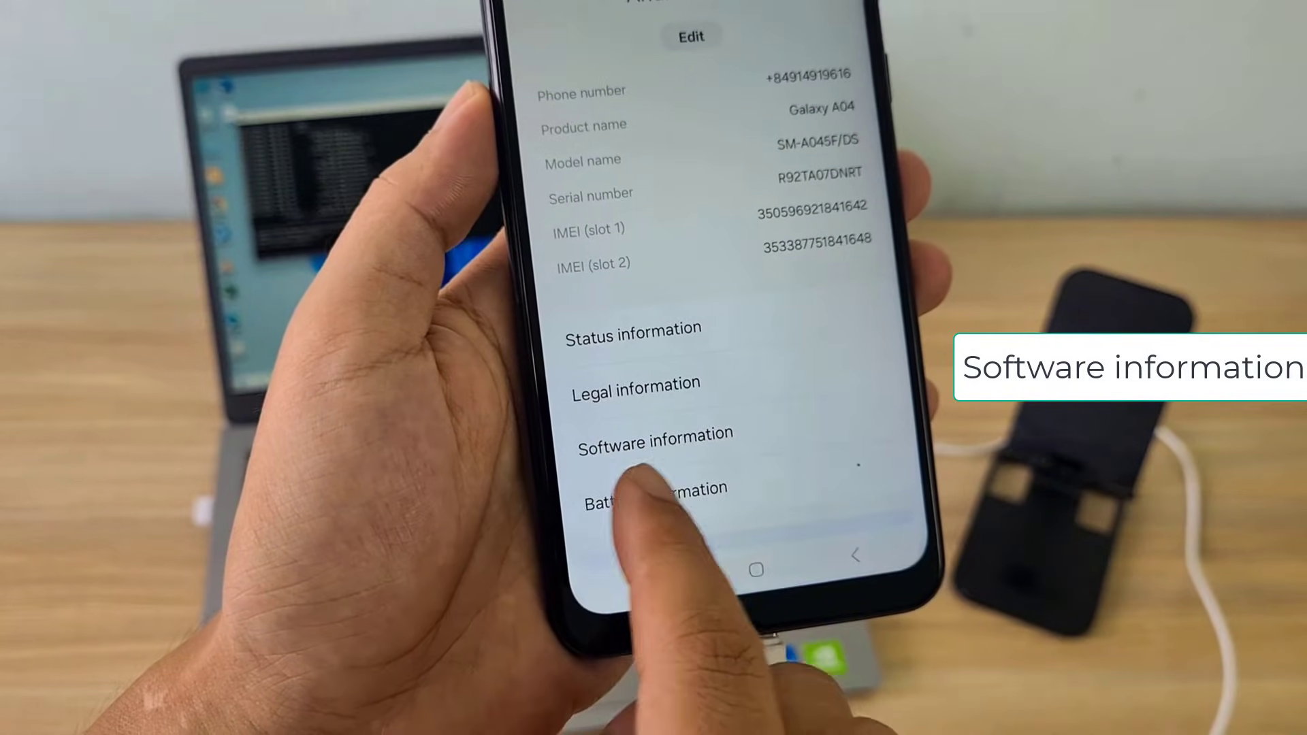
click(684, 426)
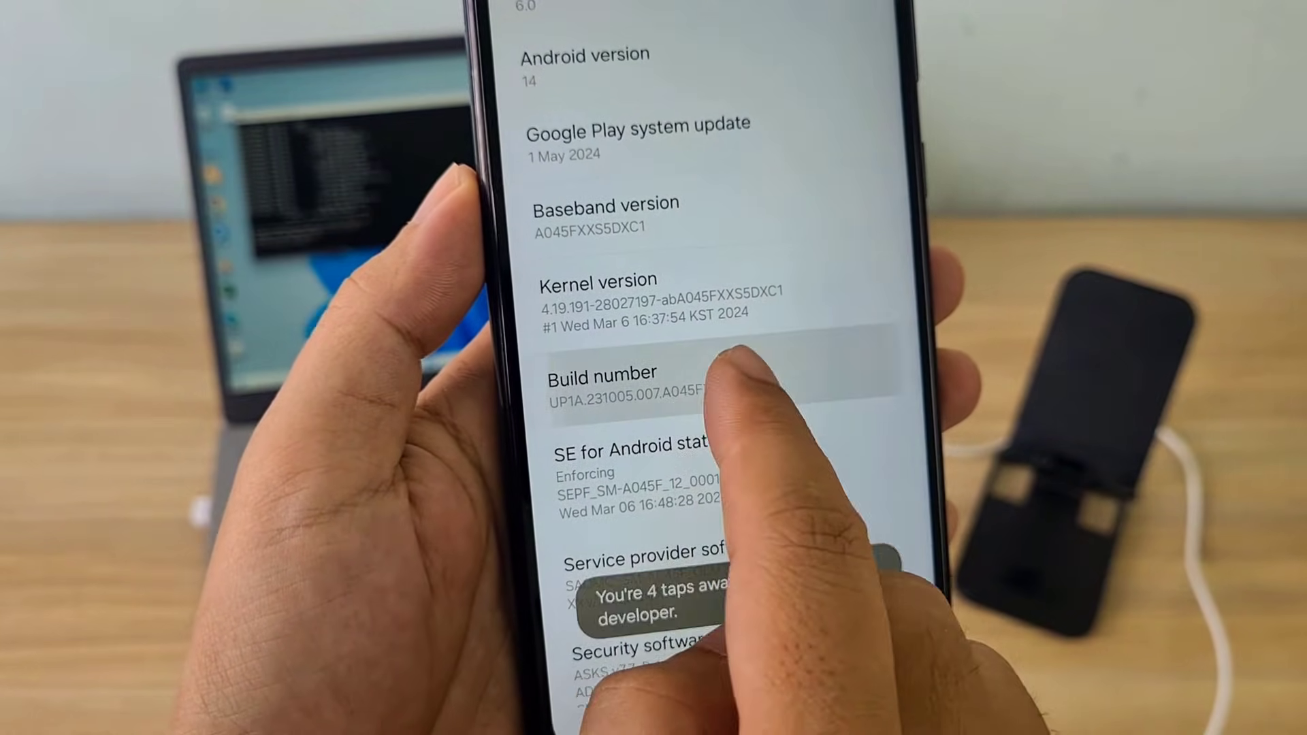
click(738, 368)
click(739, 367)
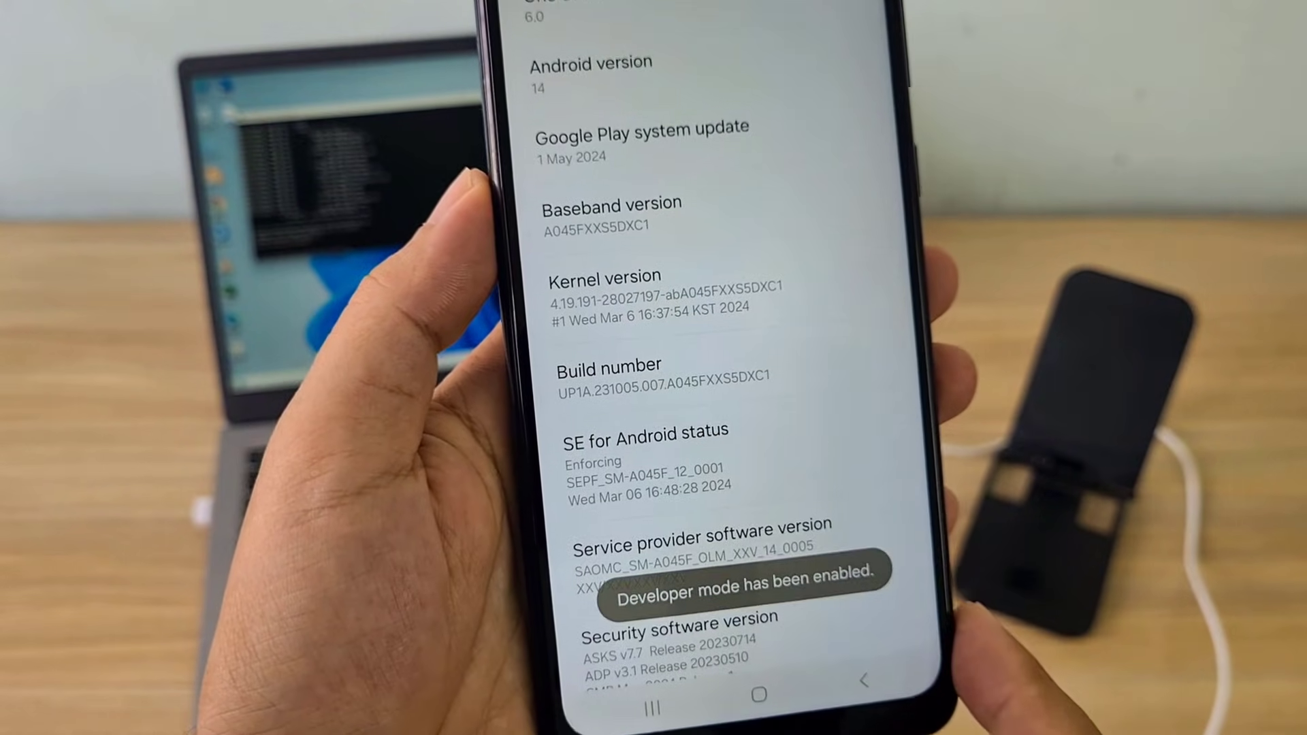
Return to the main Settings list and open Developer options
click(862, 657)
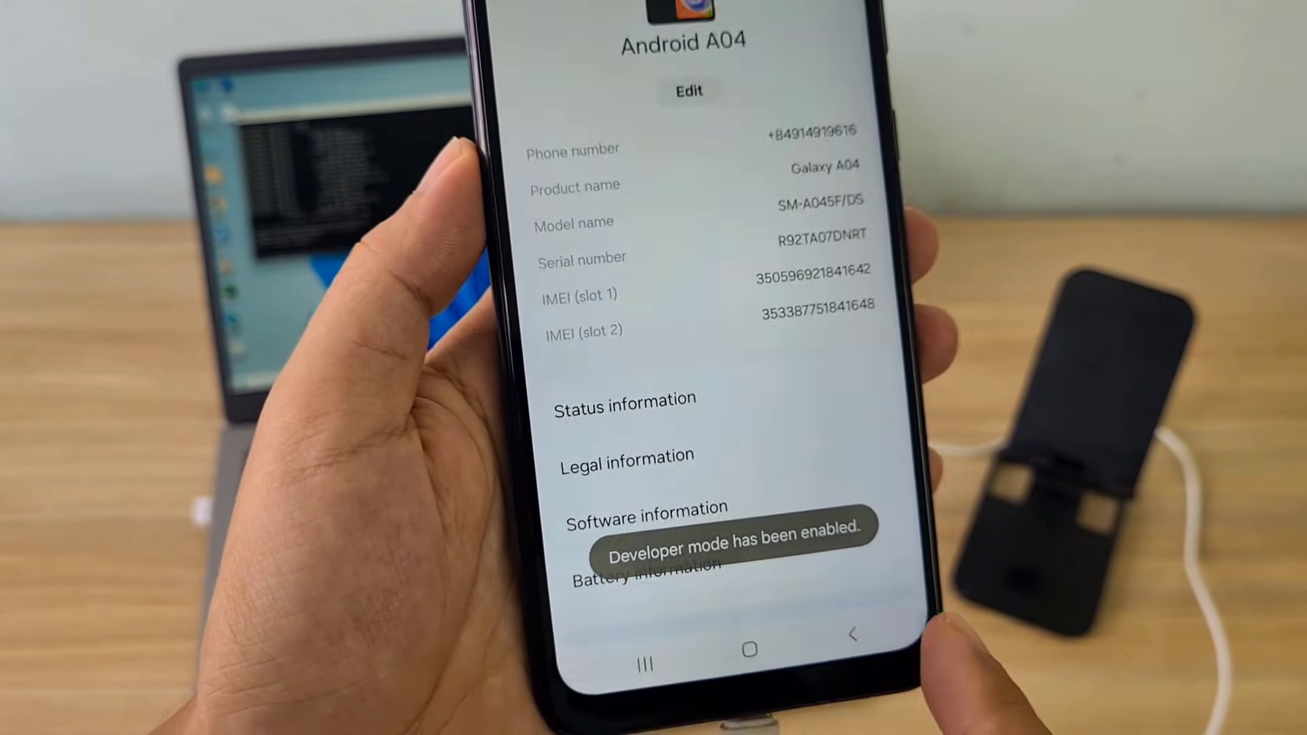
click(829, 571)
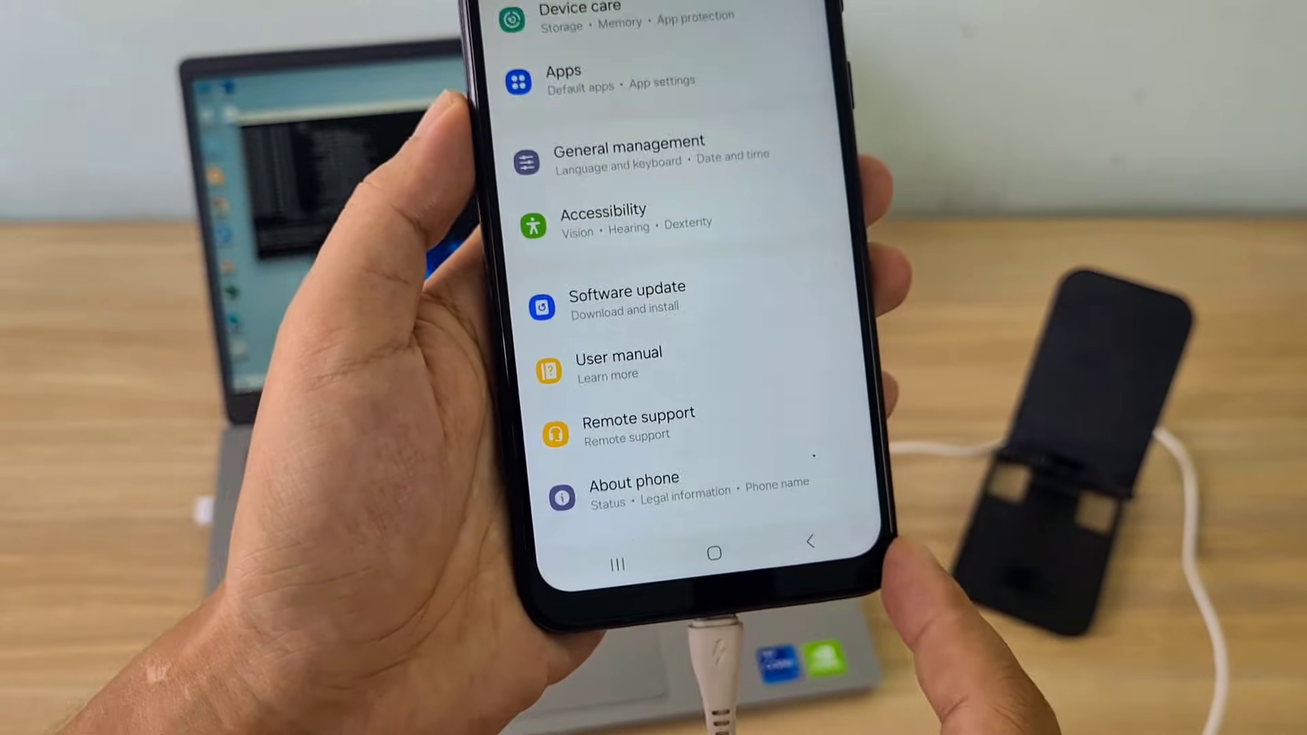
scroll(585, 293, down, 3)
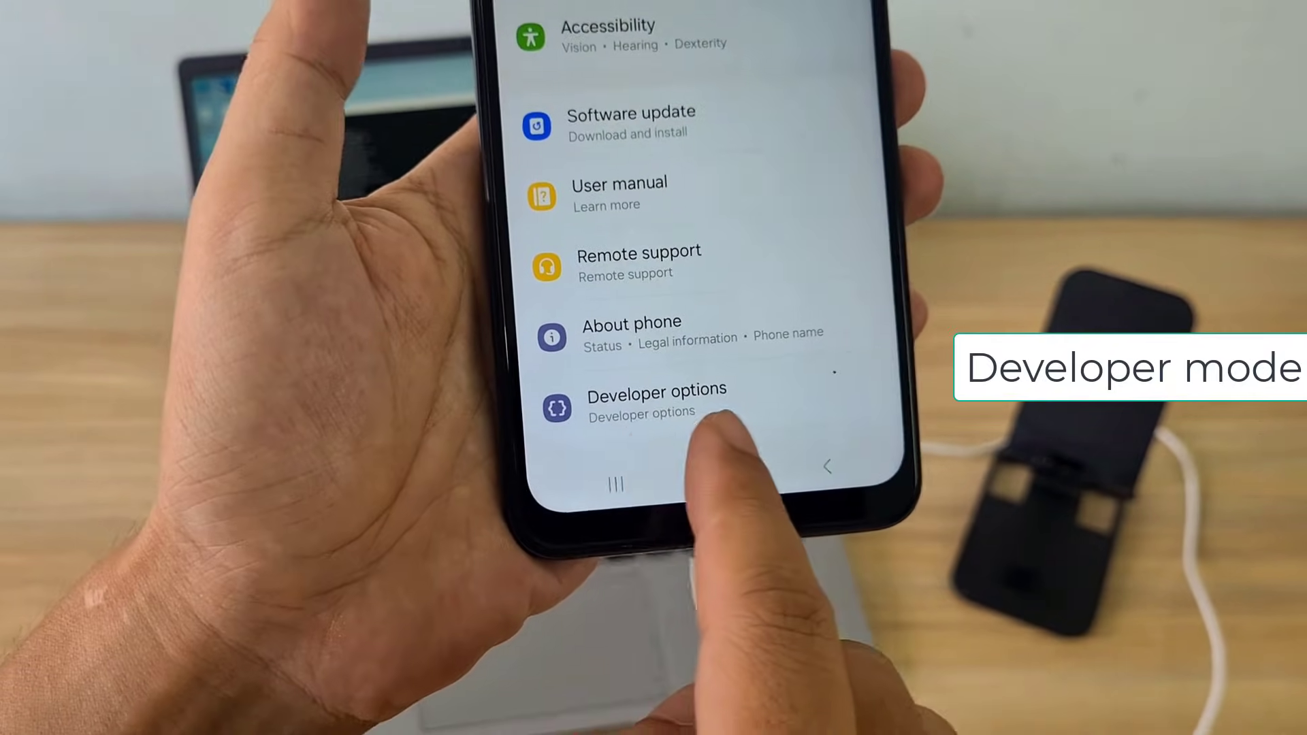
click(691, 429)
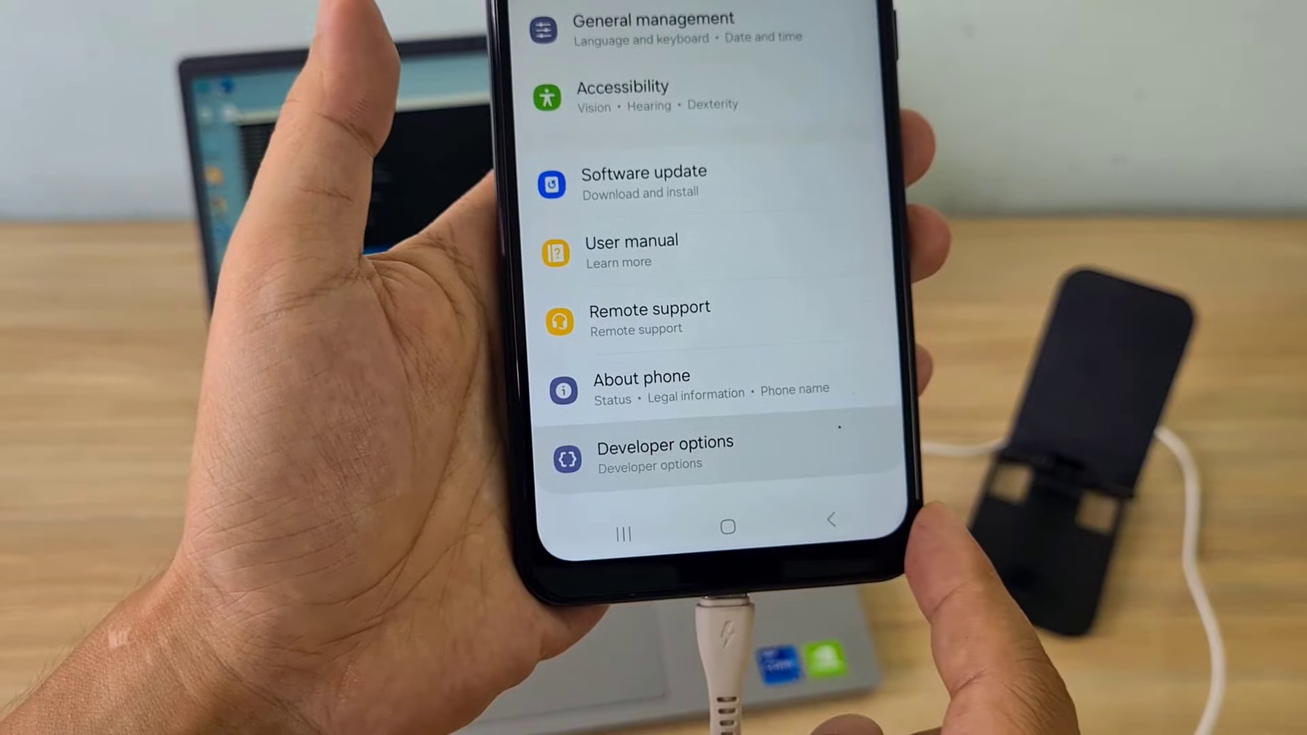
Enable USB debugging, always allow this computer to debug, then return to the home screen
scroll(715, 306, down, 5)
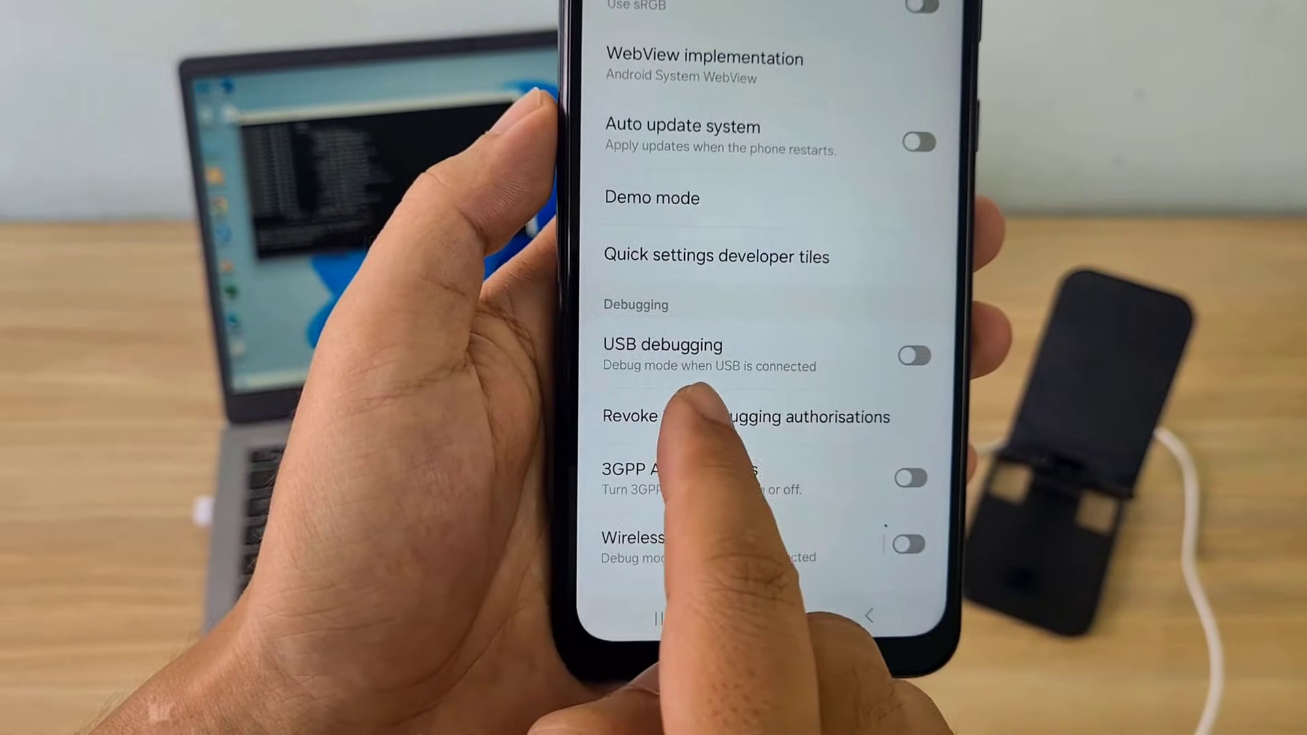
click(911, 356)
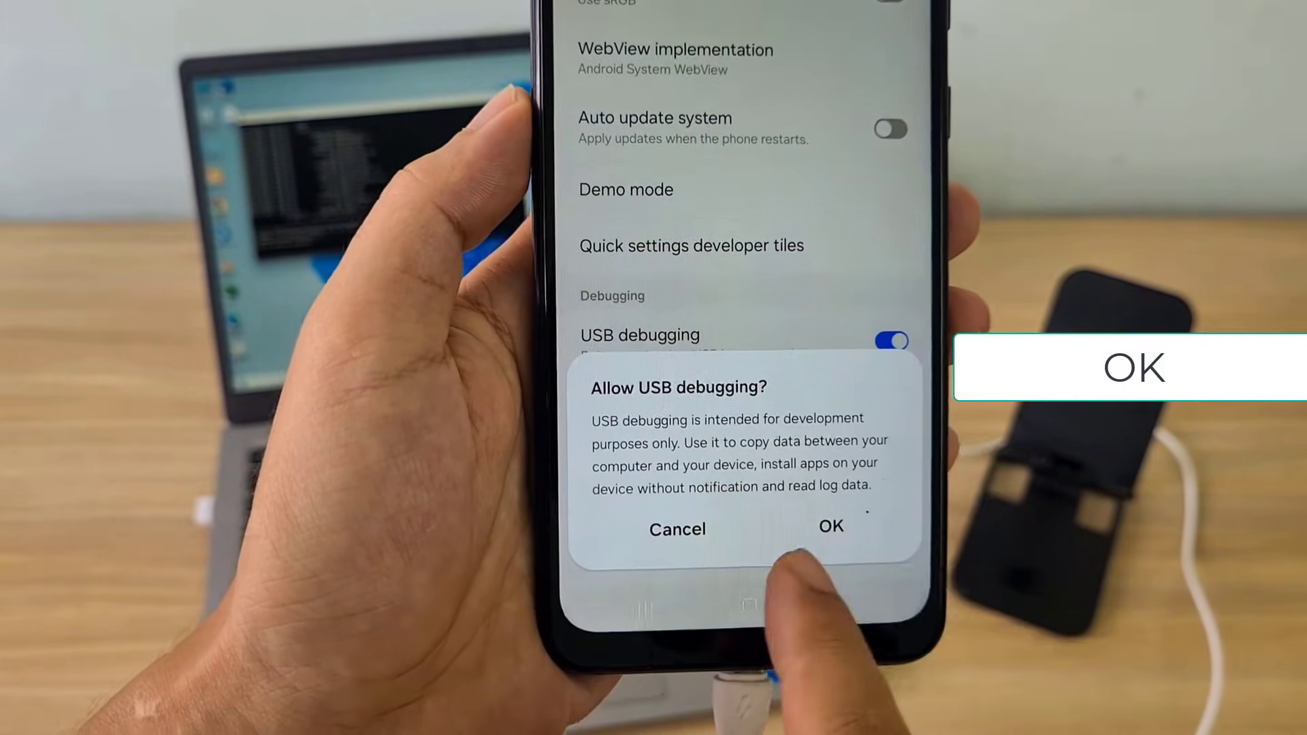
click(822, 497)
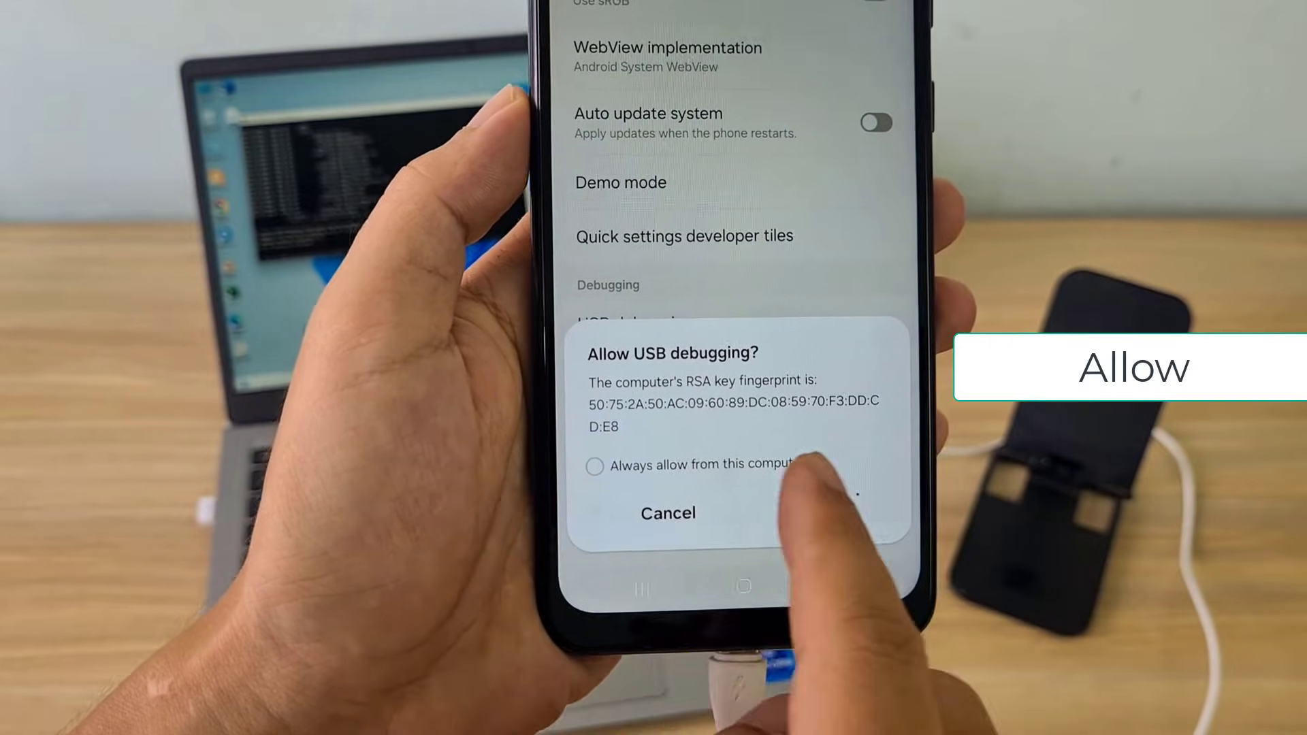
click(602, 462)
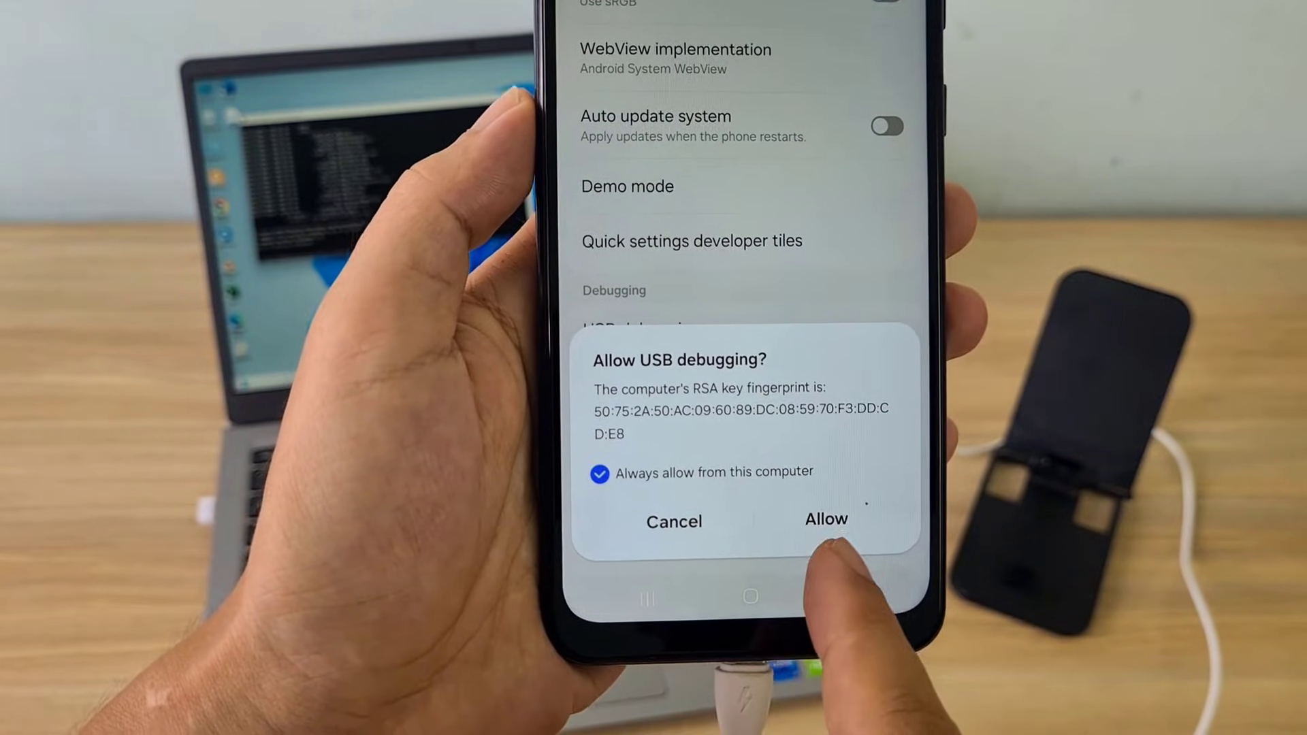
click(821, 526)
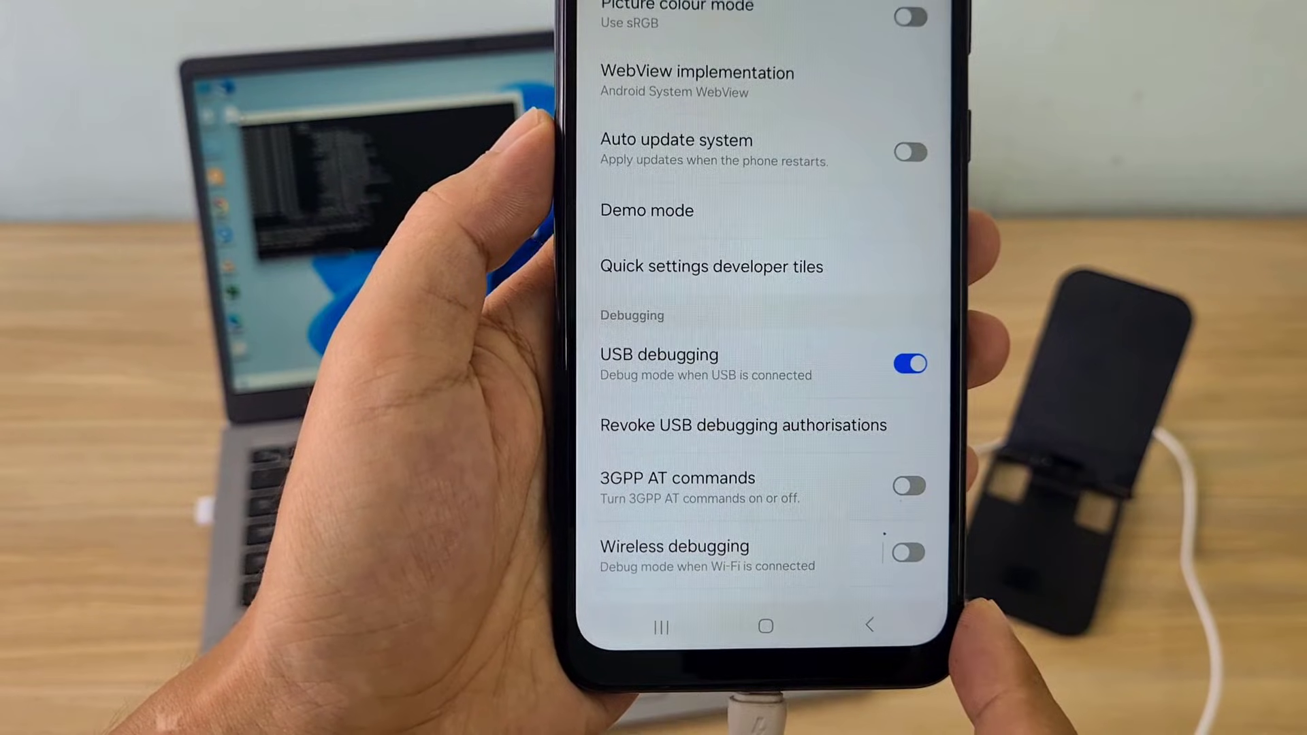
click(758, 619)
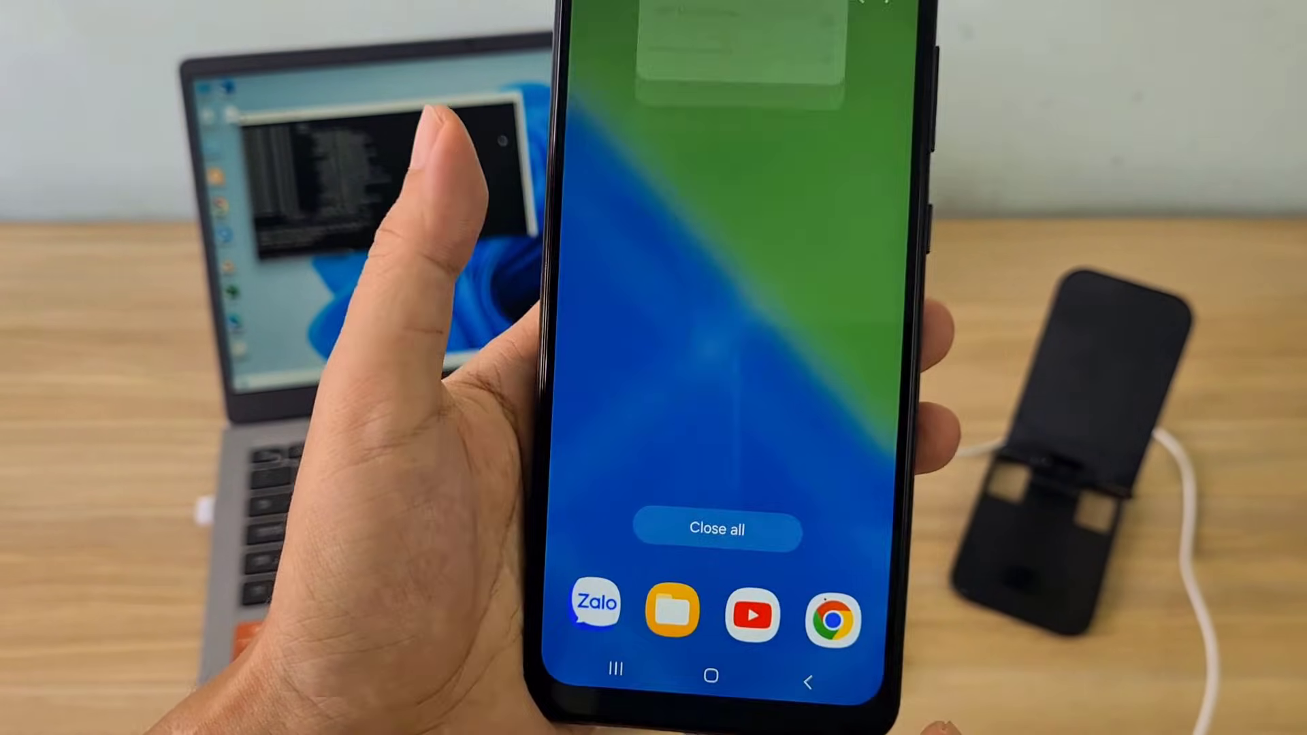
click(748, 637)
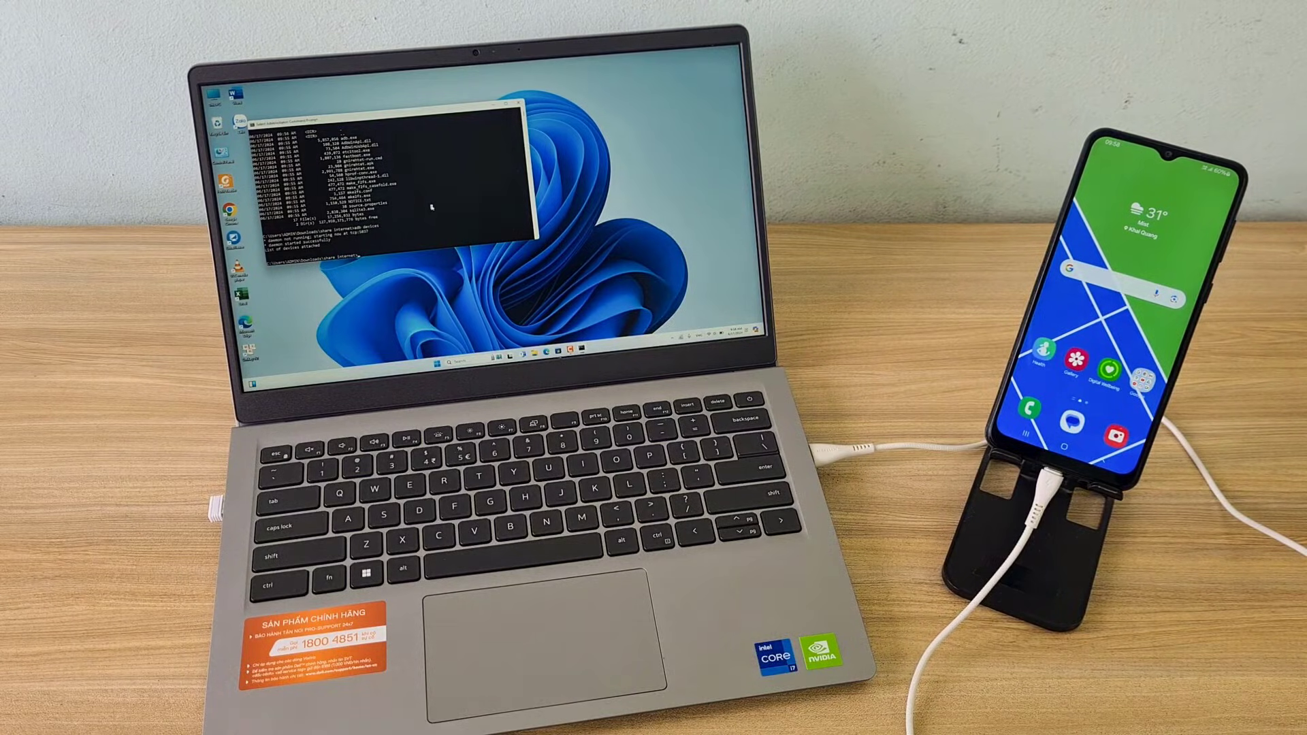
Rerun adb devices so the phone appears as an attached device
key(Up)
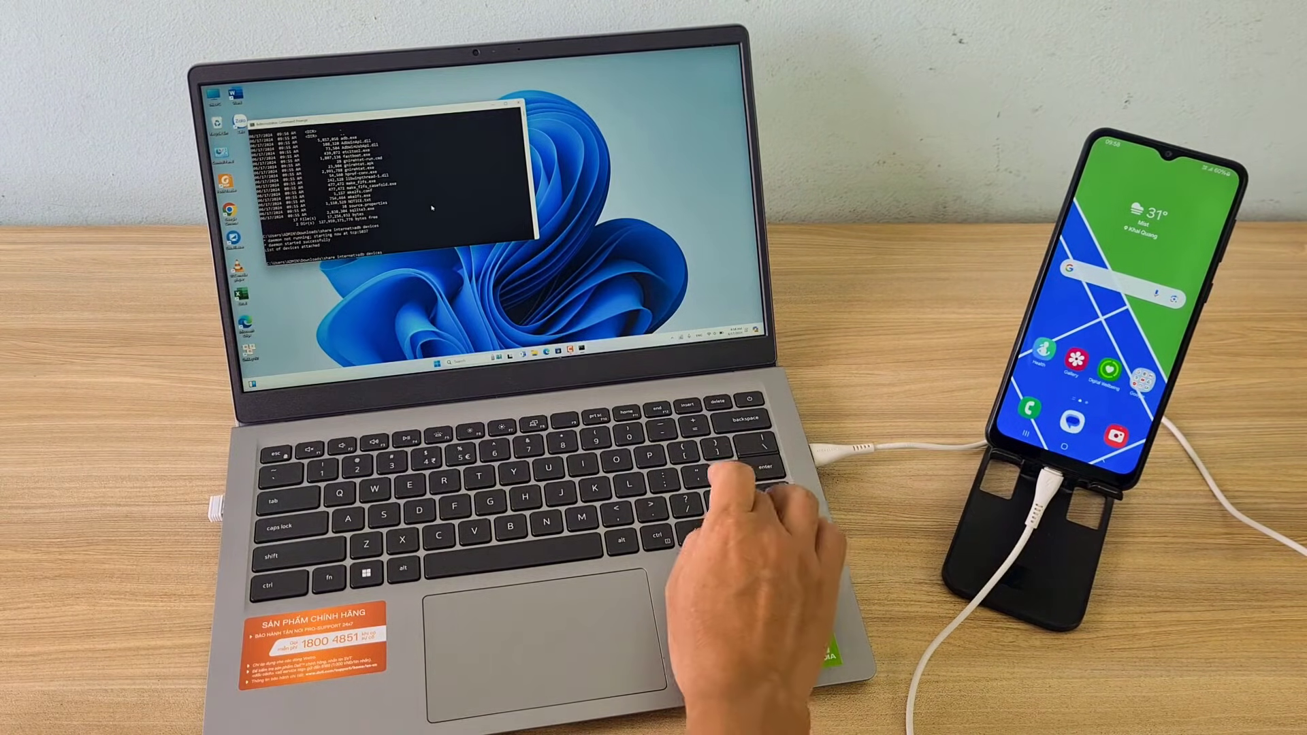
key(Return)
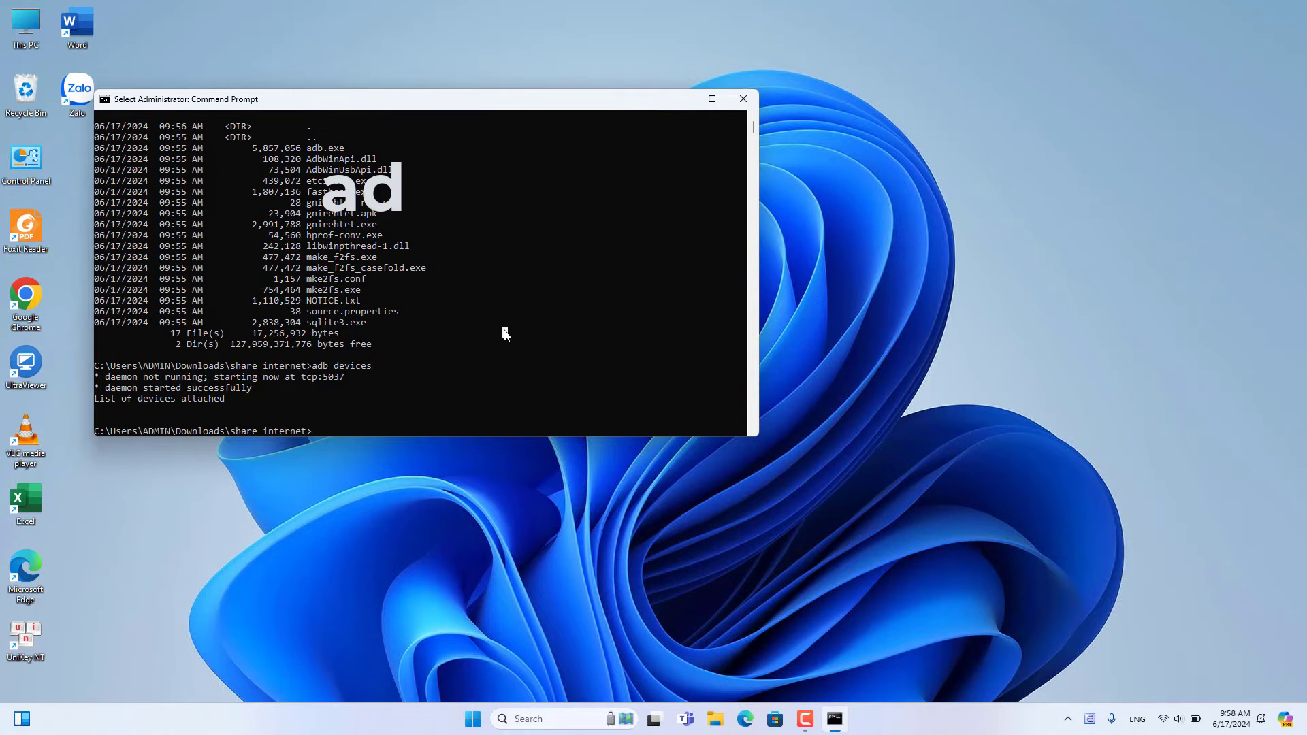
text(adb devices)
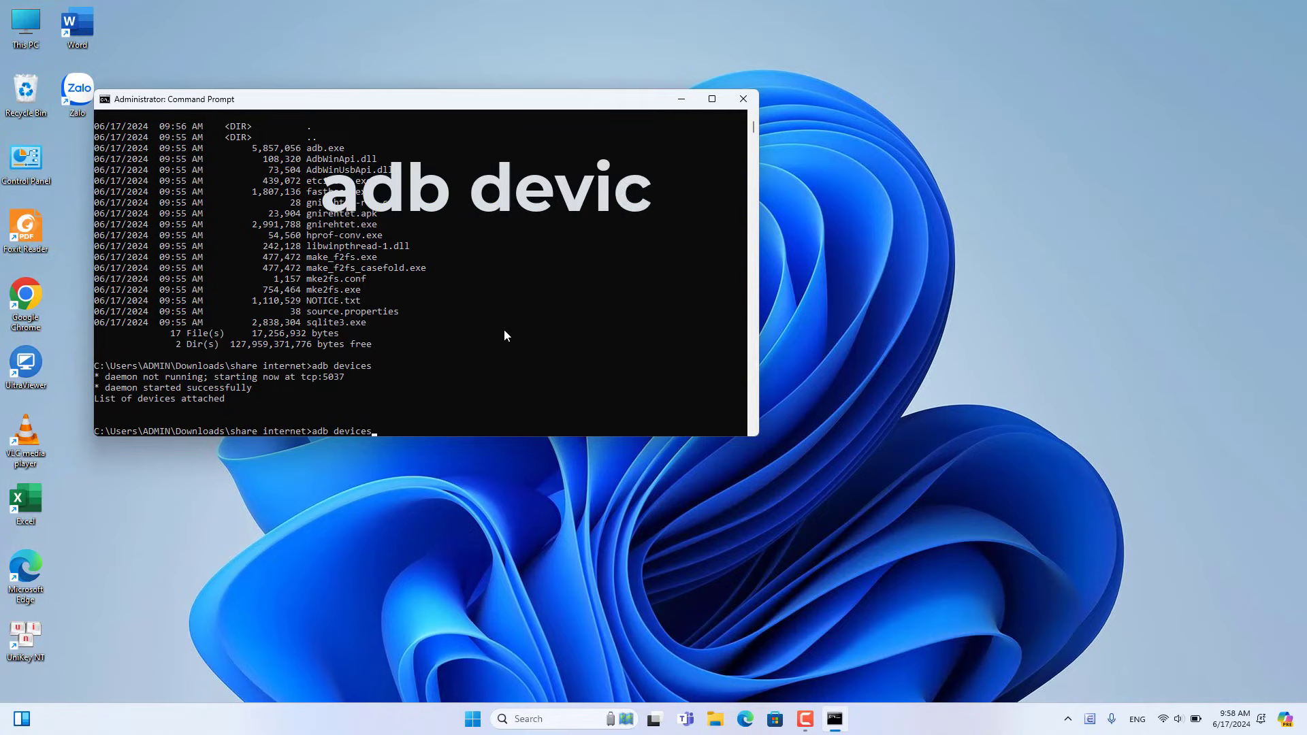
key(Return)
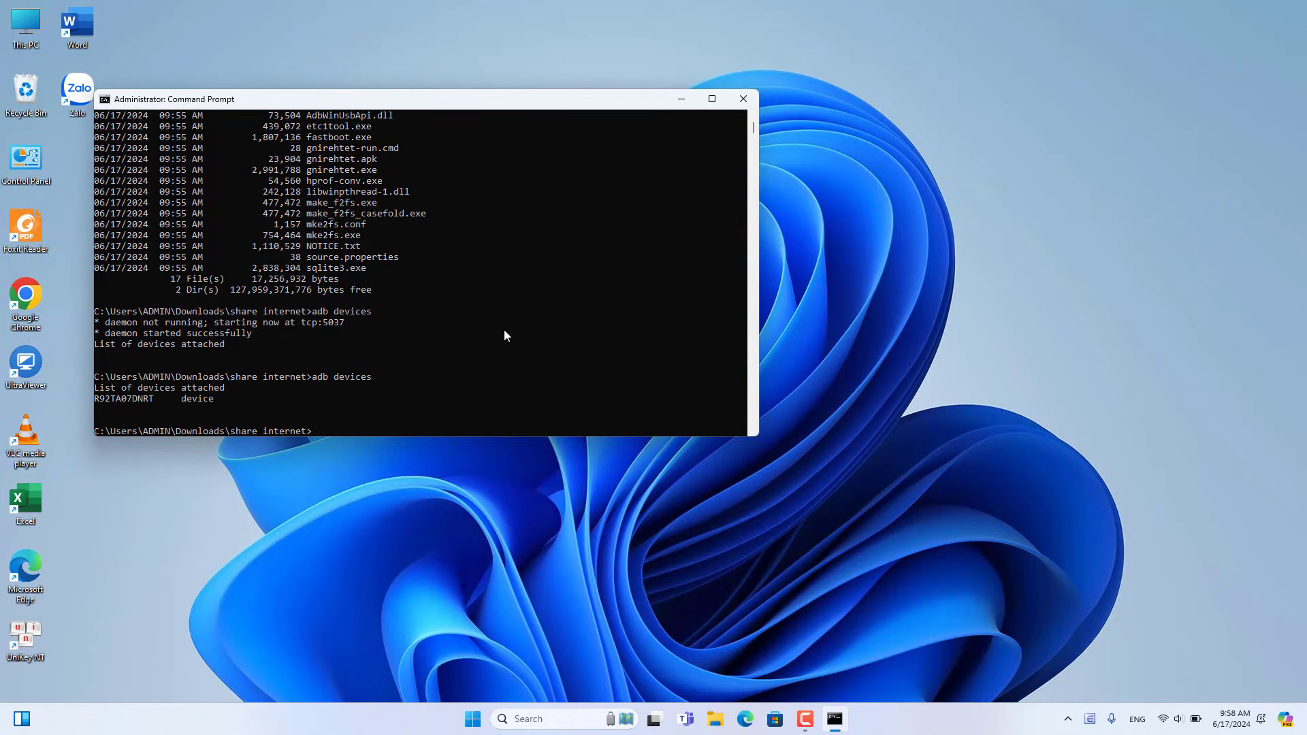
Copy the phone's device line and the word 'gnirehtet' from the console output
drag(217, 402, 100, 399)
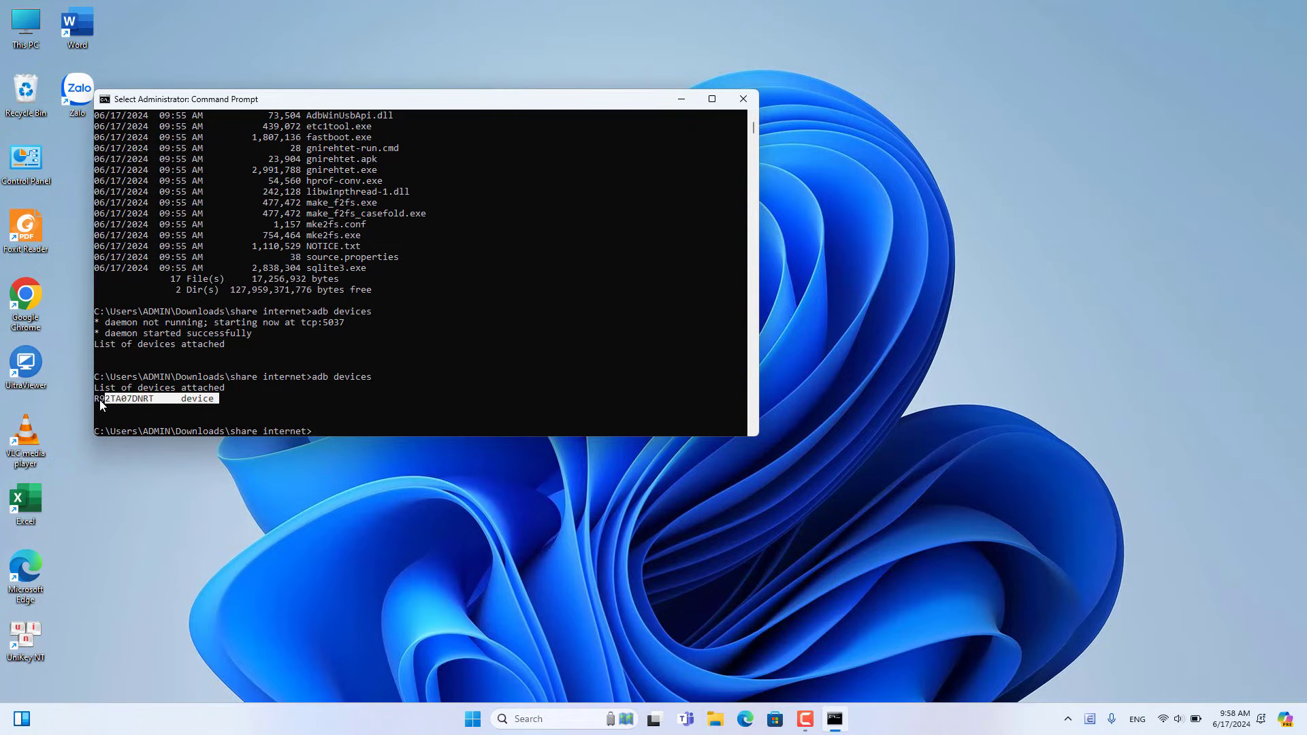
key(ctrl+c)
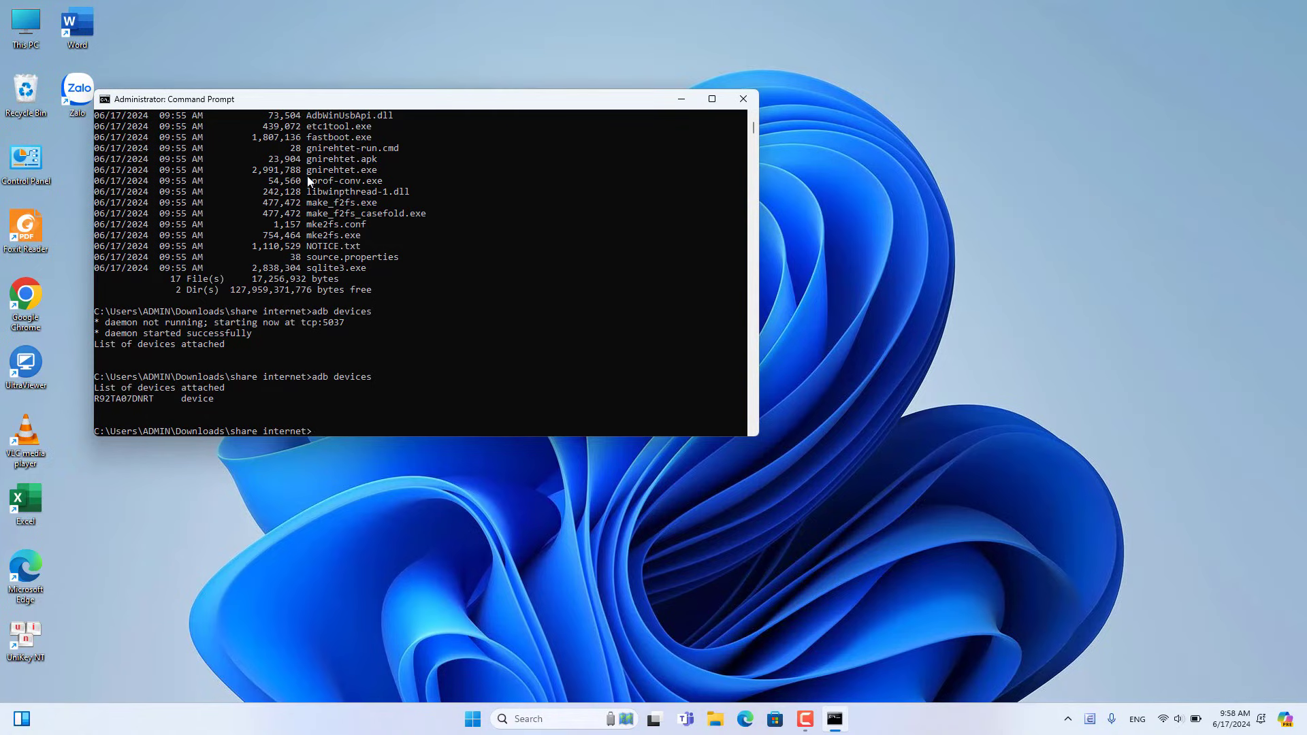
drag(307, 170, 354, 176)
key(ctrl+c)
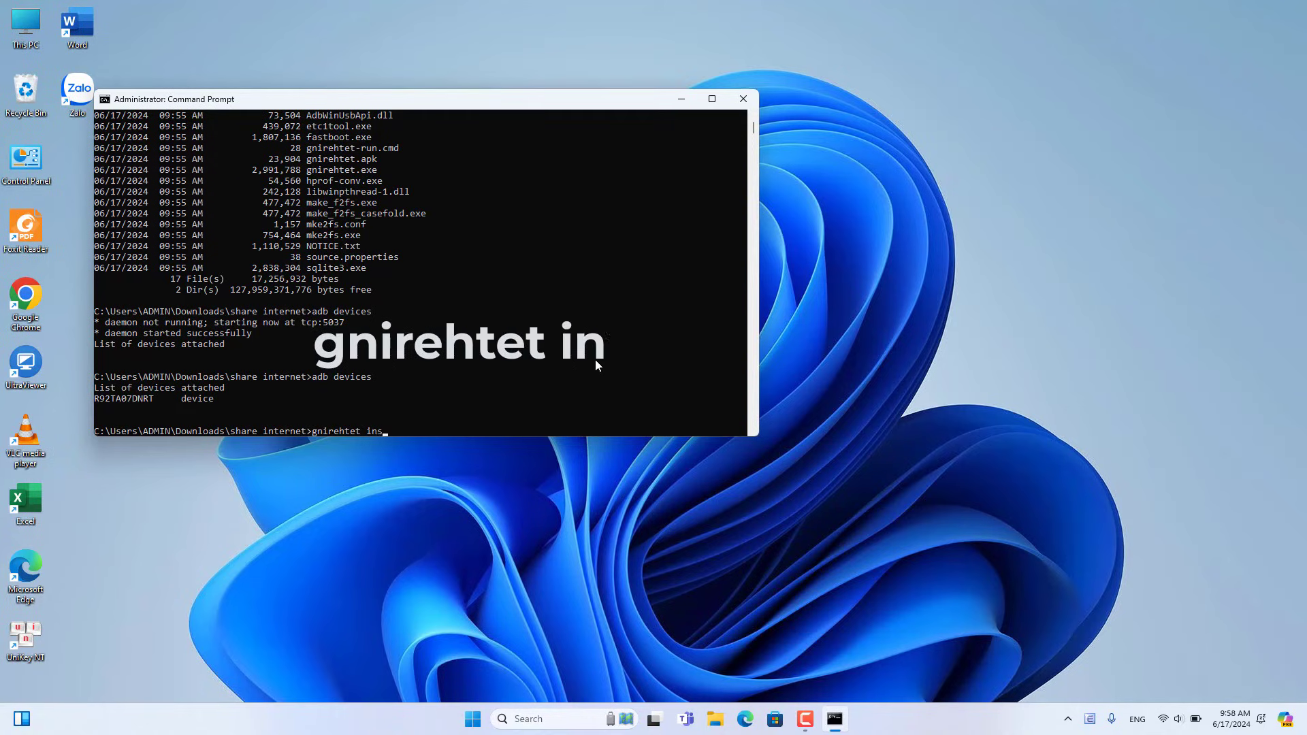
Run 'gnirehtet install' to install the client on the phone, getting Success
text(tall)
key(Return)
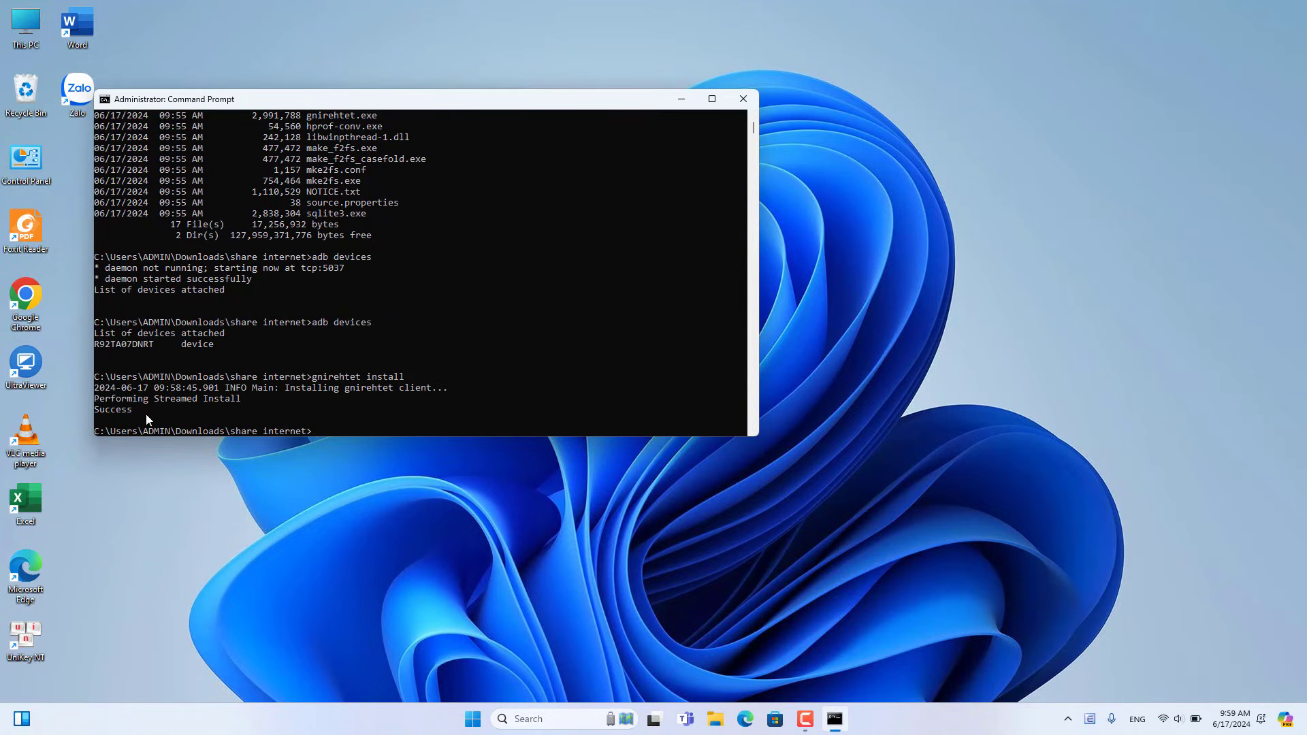
drag(146, 414, 106, 416)
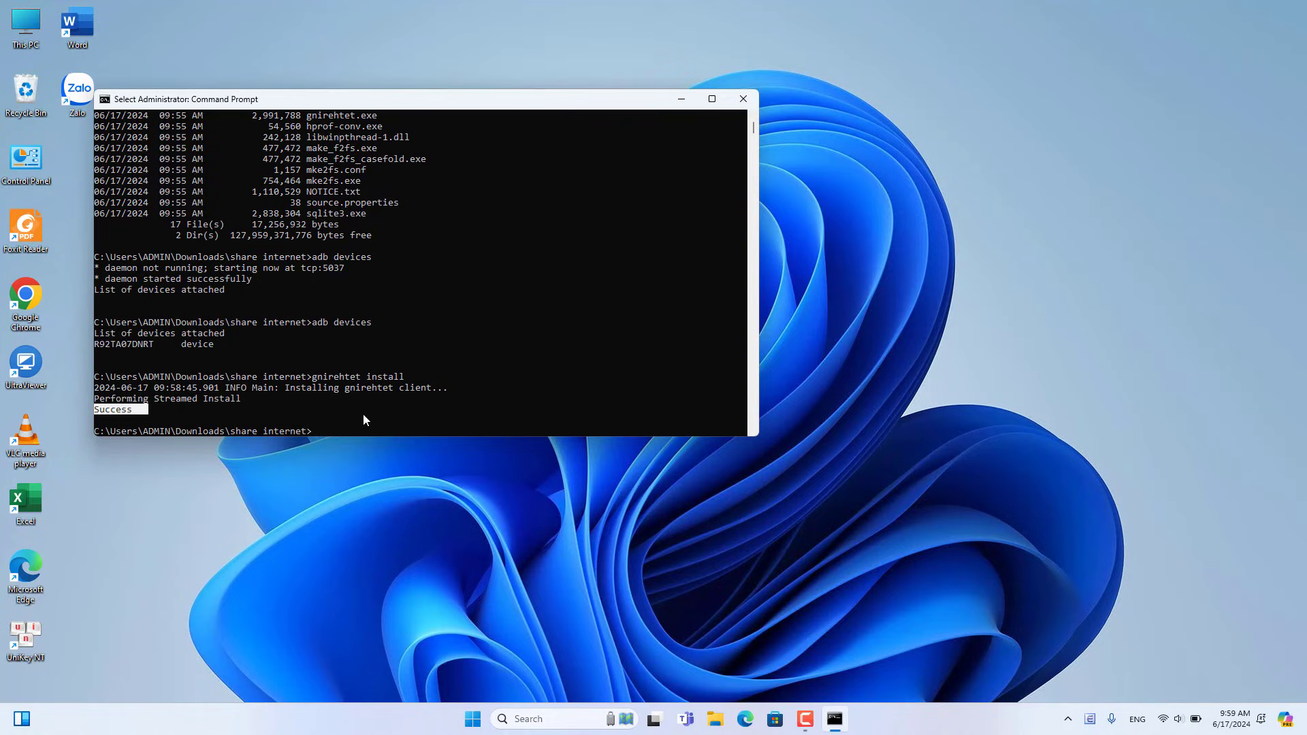
key(Escape)
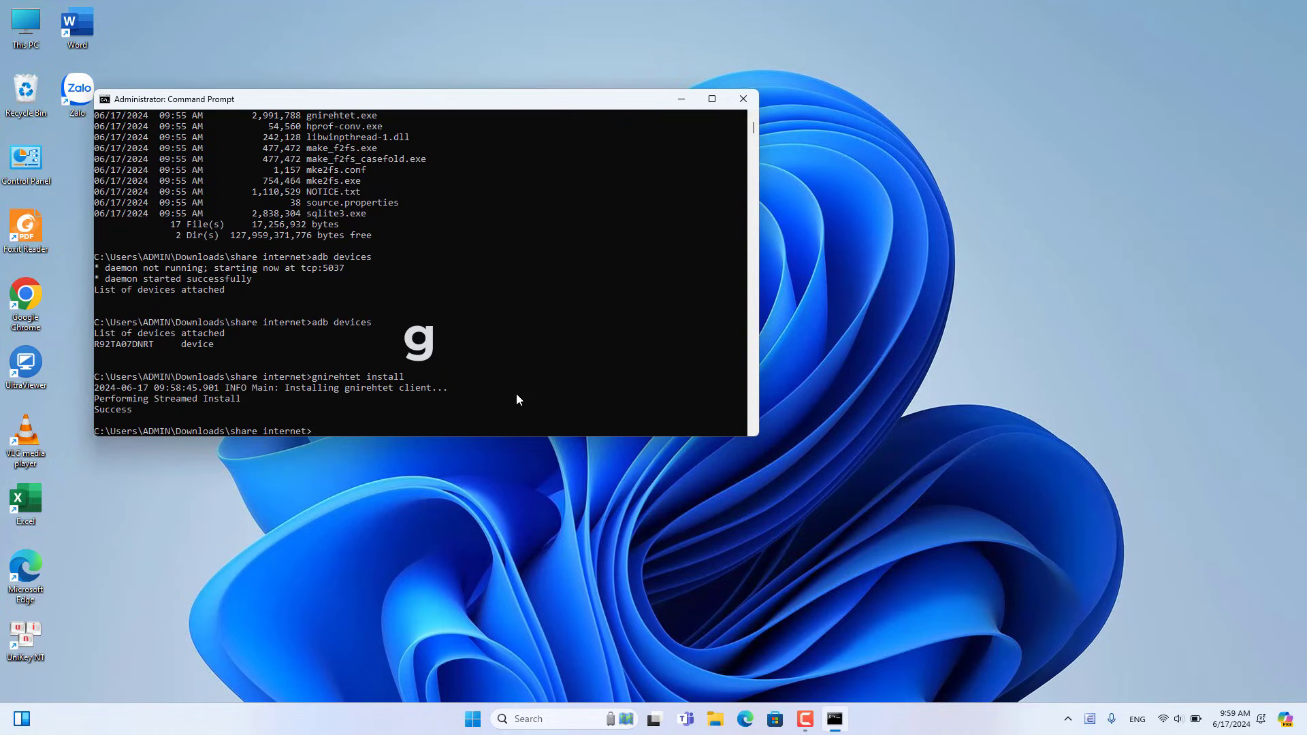
Start the relay server with 'gnirehtet run'
key(Up)
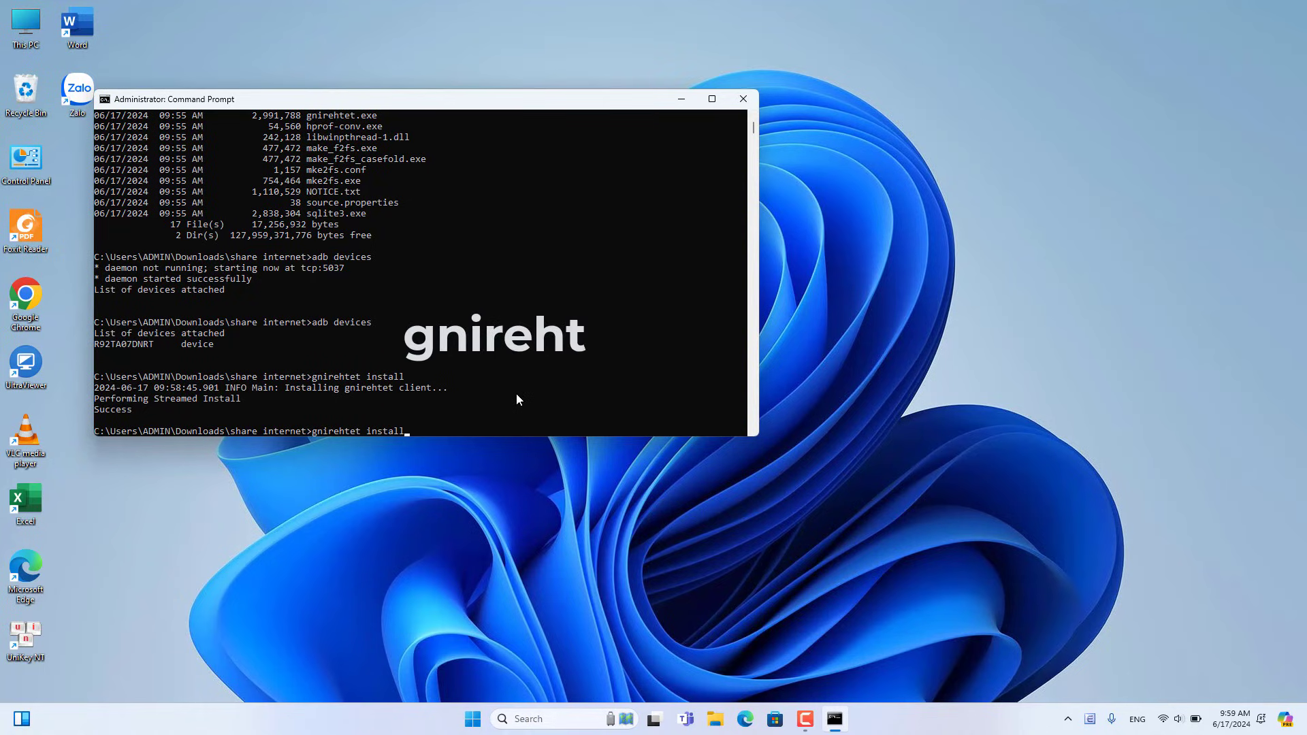
key(BackSpace)
key(BackSpace)
key(BackSpace)
key(BackSpace)
key(BackSpace)
key(BackSpace)
key(BackSpace)
key(BackSpace)
text(run)
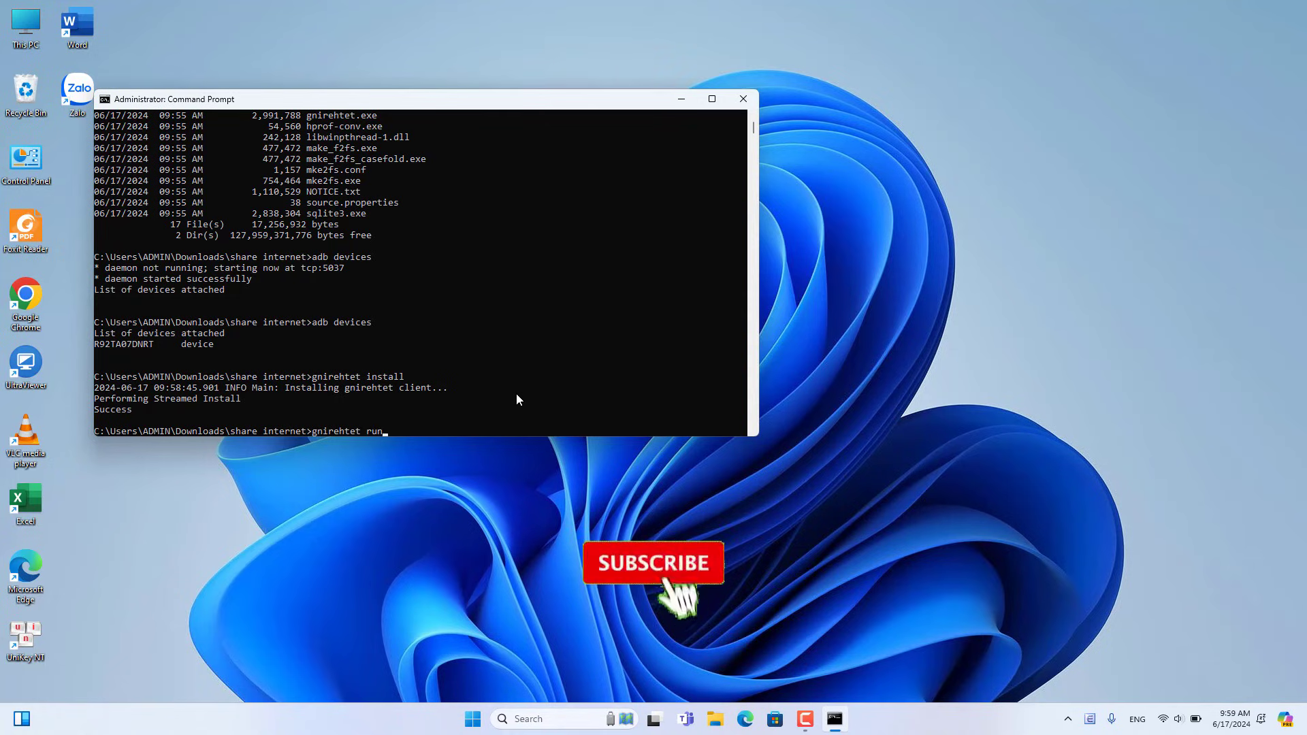
key(Return)
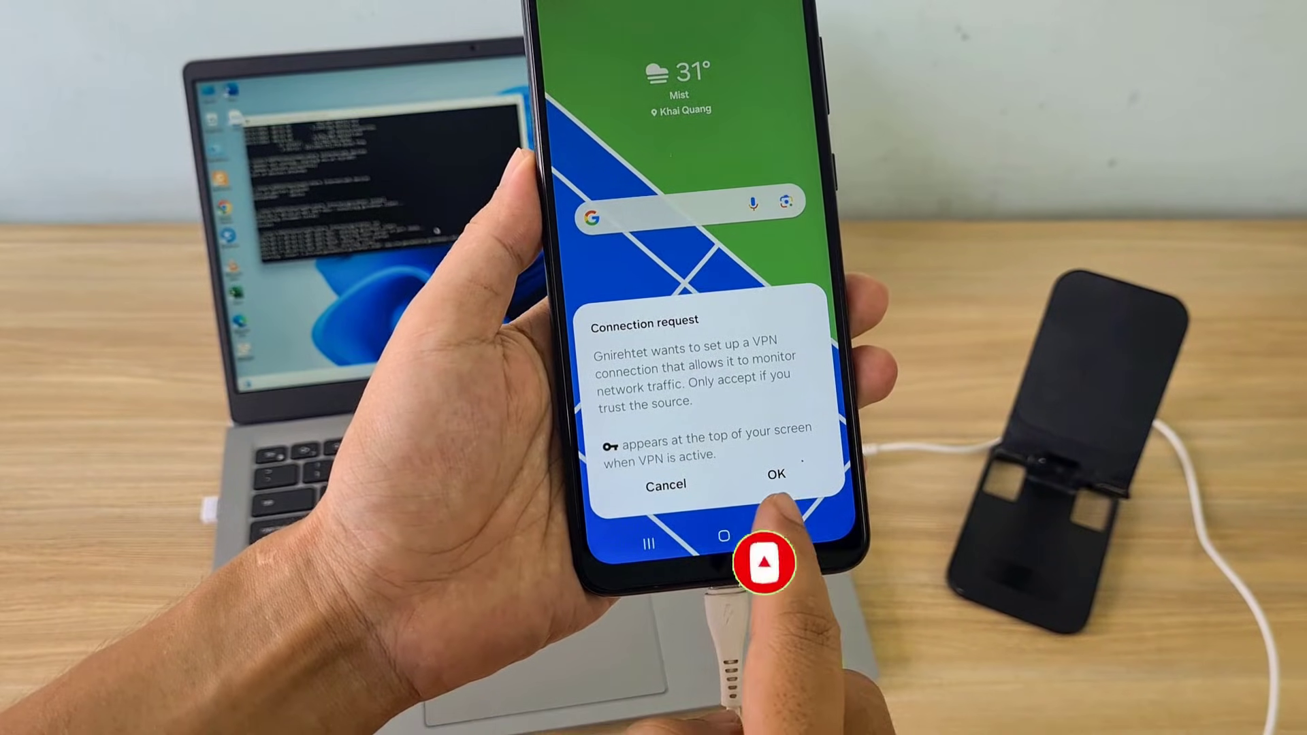
Approve Gnirehtet's VPN connection request, then launch YouTube from the Google folder to load its home feed
click(776, 475)
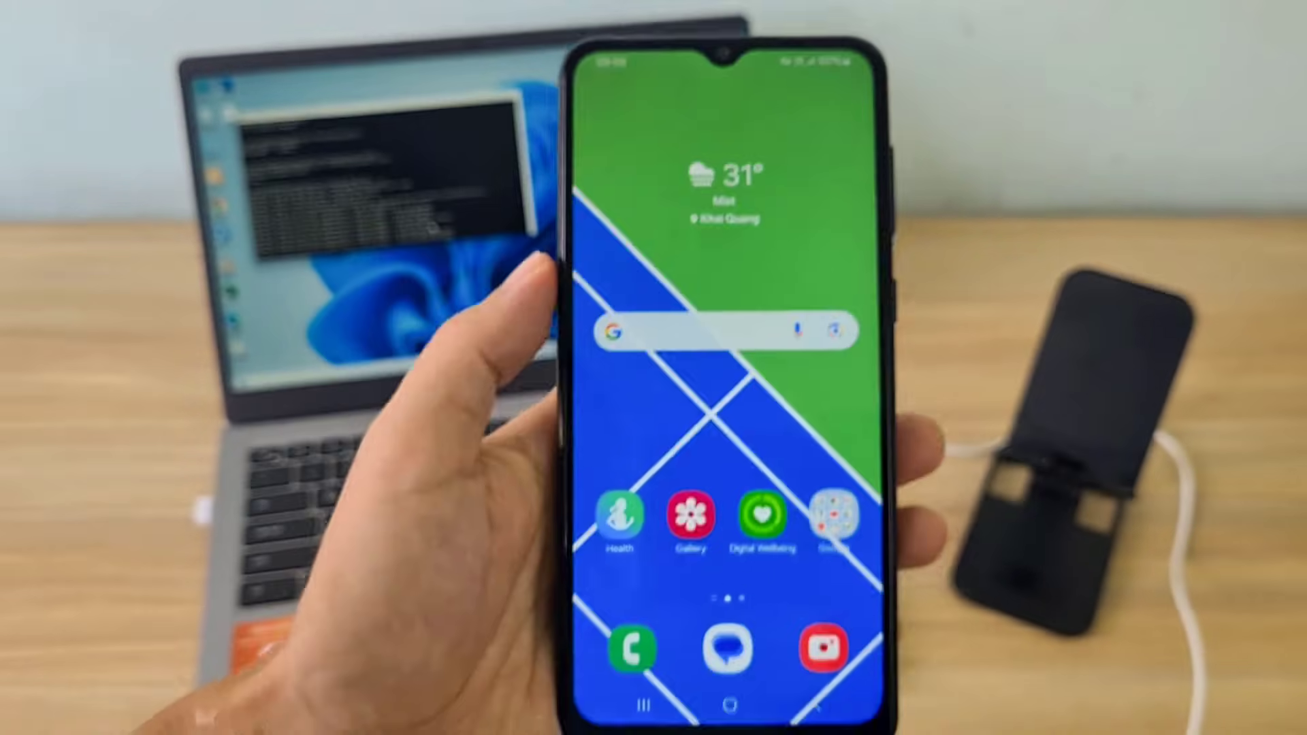
drag(680, 579, 681, 306)
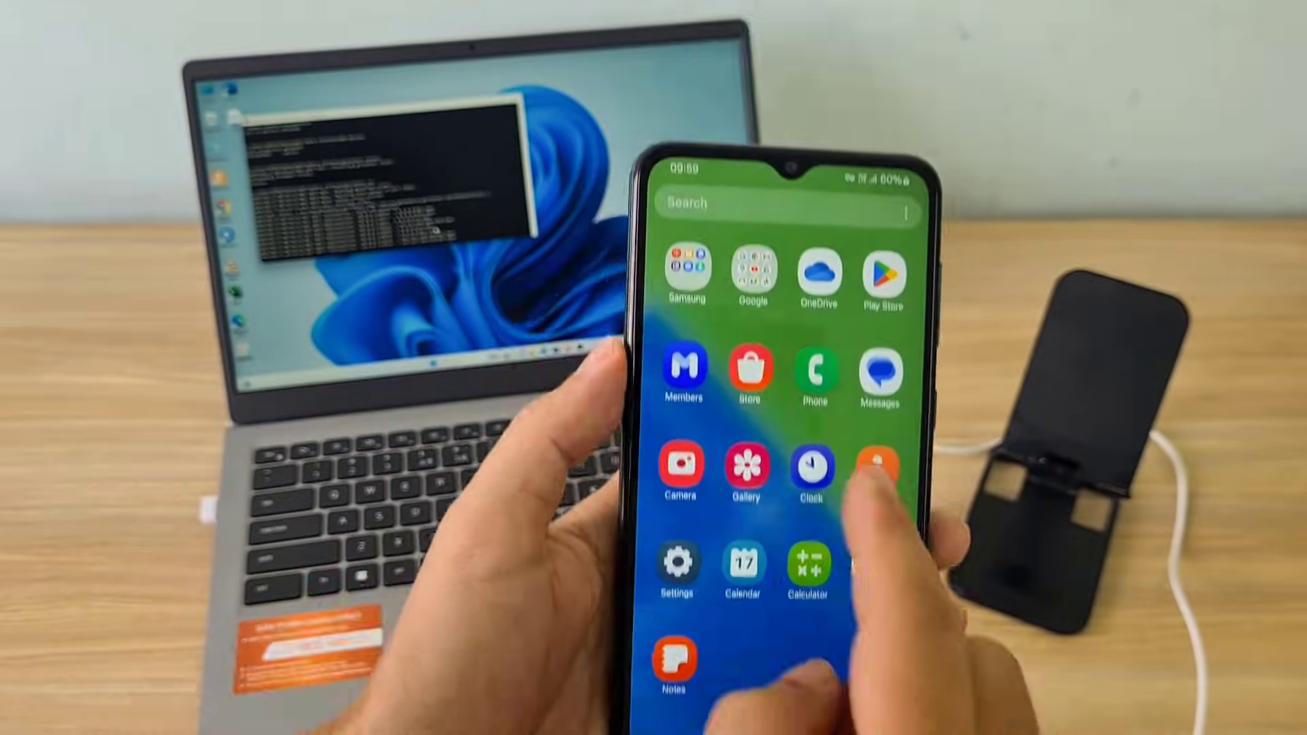
click(753, 356)
click(738, 575)
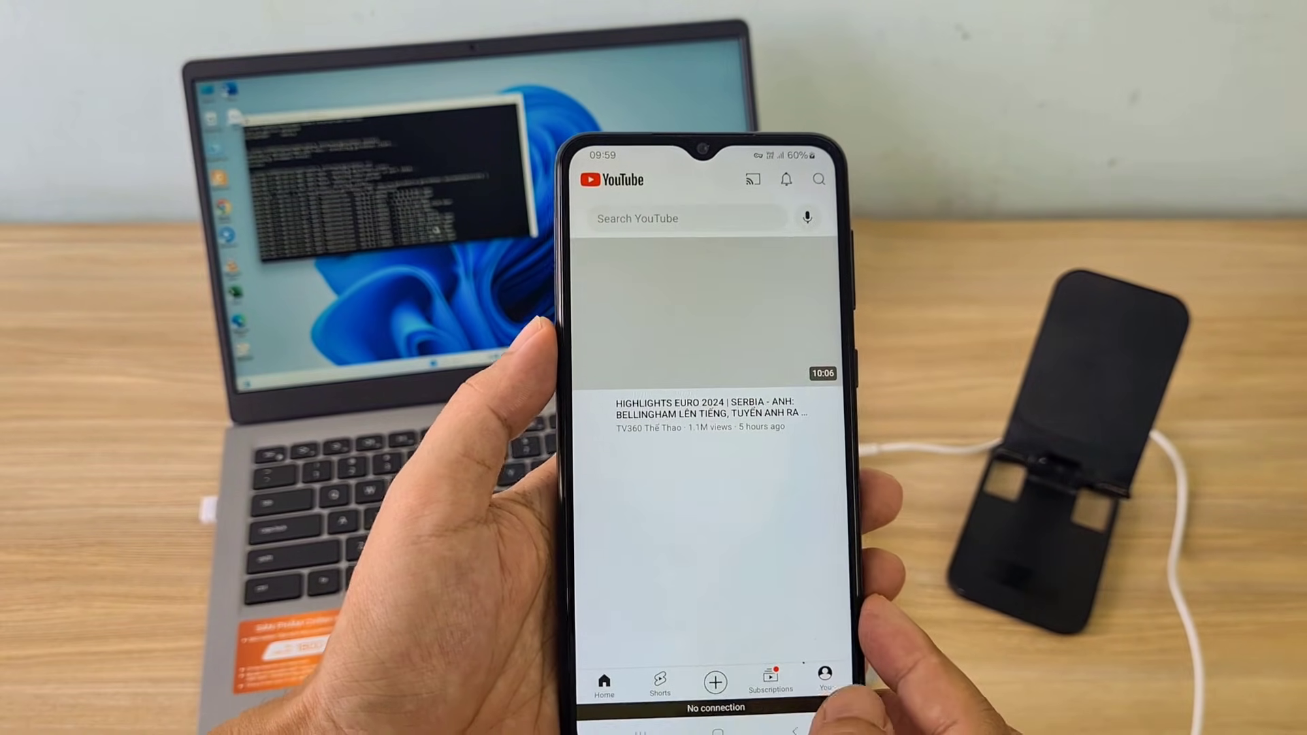
scroll(647, 470, down, 10)
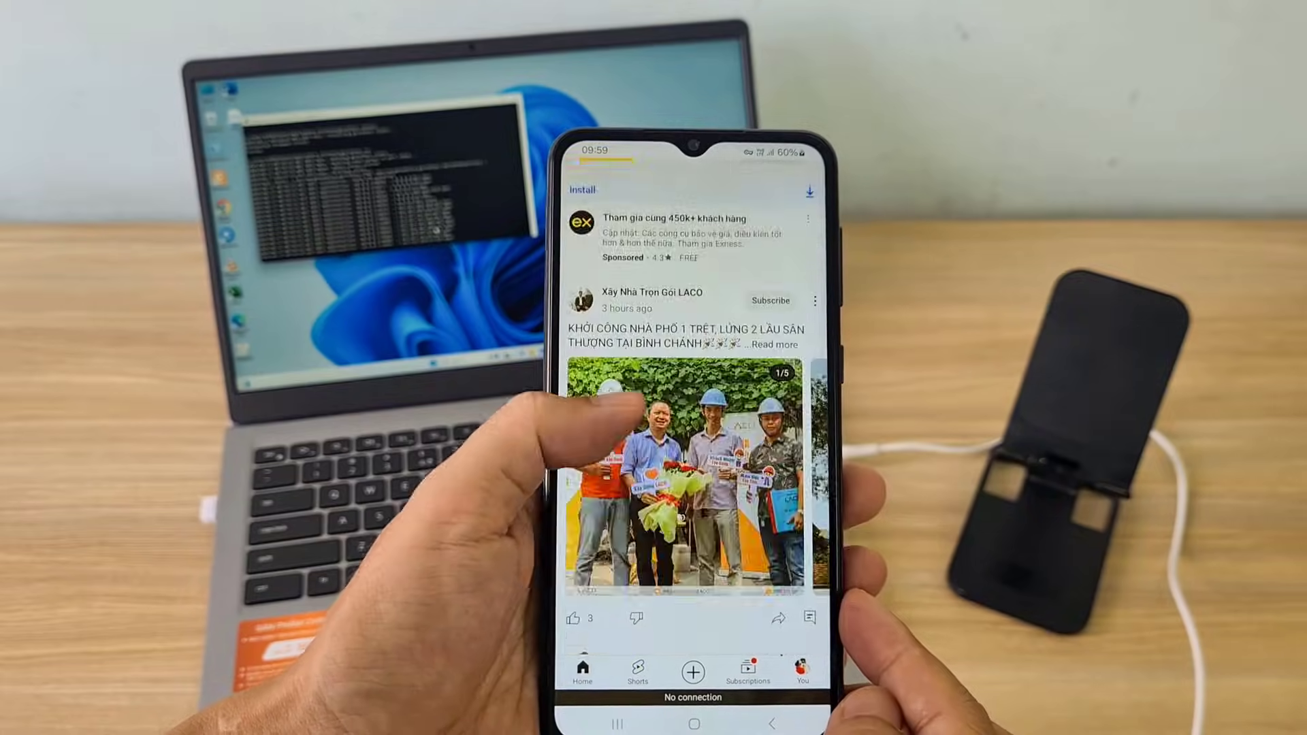
scroll(668, 470, up, 10)
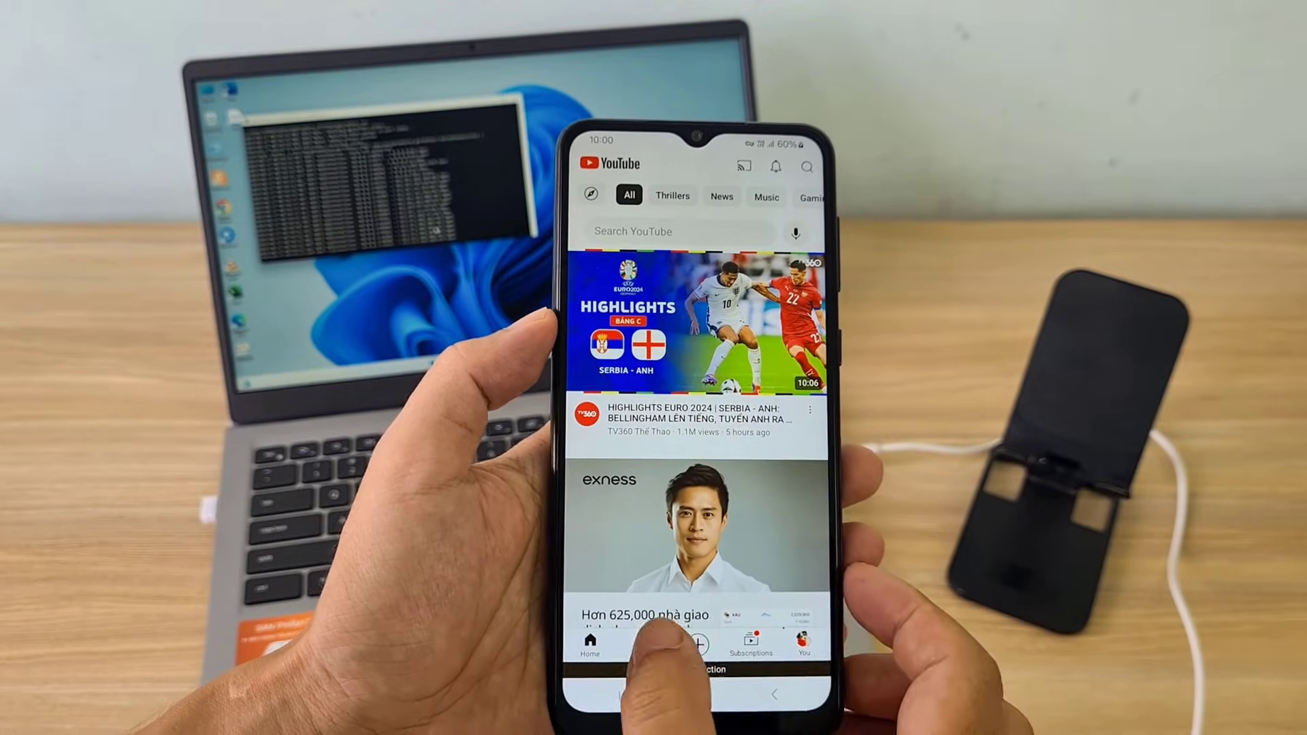